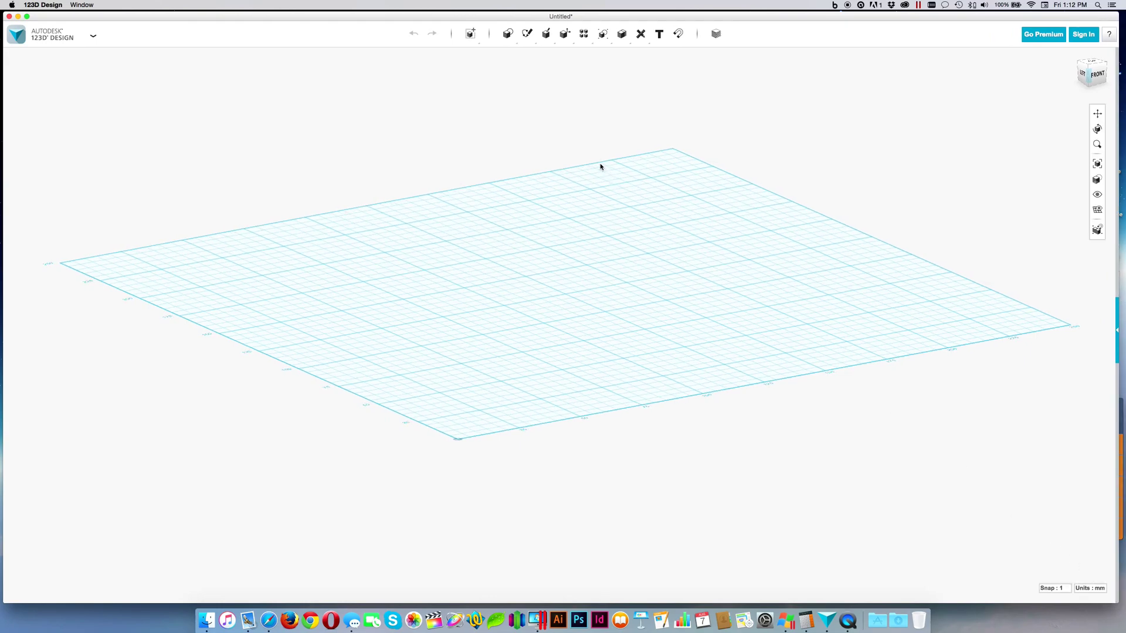
Switch units to inches and place a radius-10 sphere near the front corner of the grid
{"action": "mouse_move", "coordinate": [511, 33]}
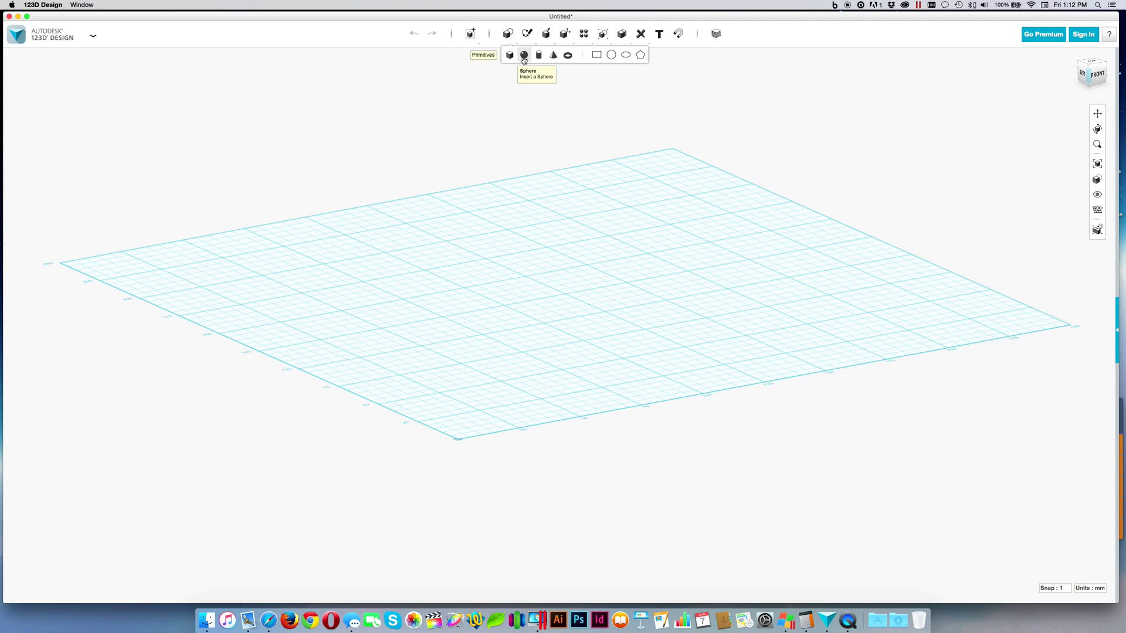
{"action": "left_click", "coordinate": [524, 58]}
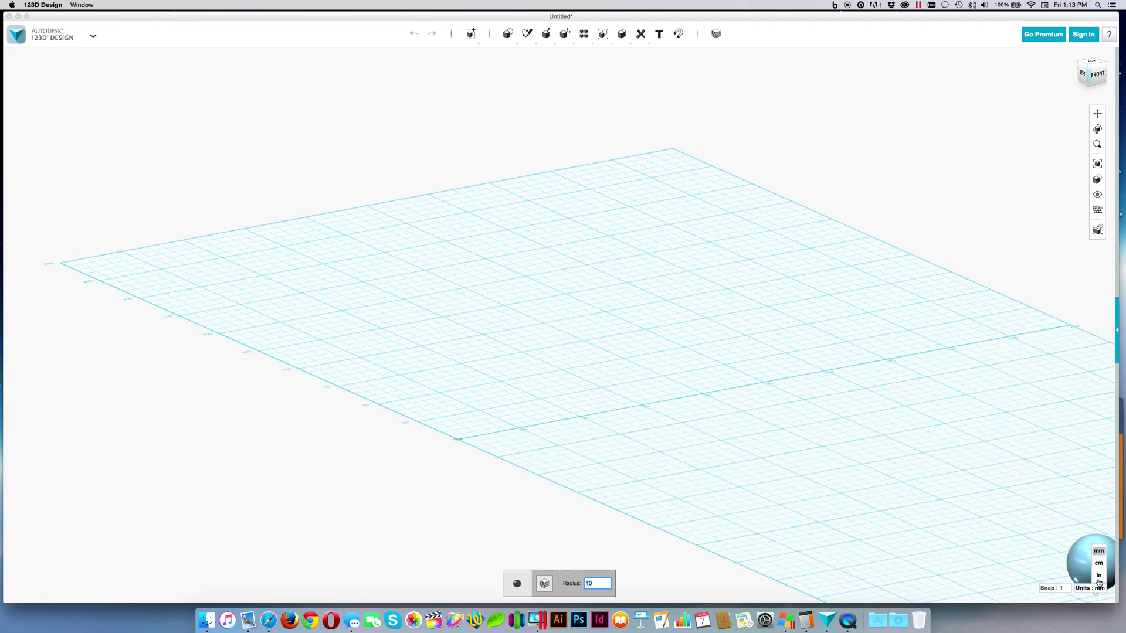
{"action": "left_click", "coordinate": [1099, 576]}
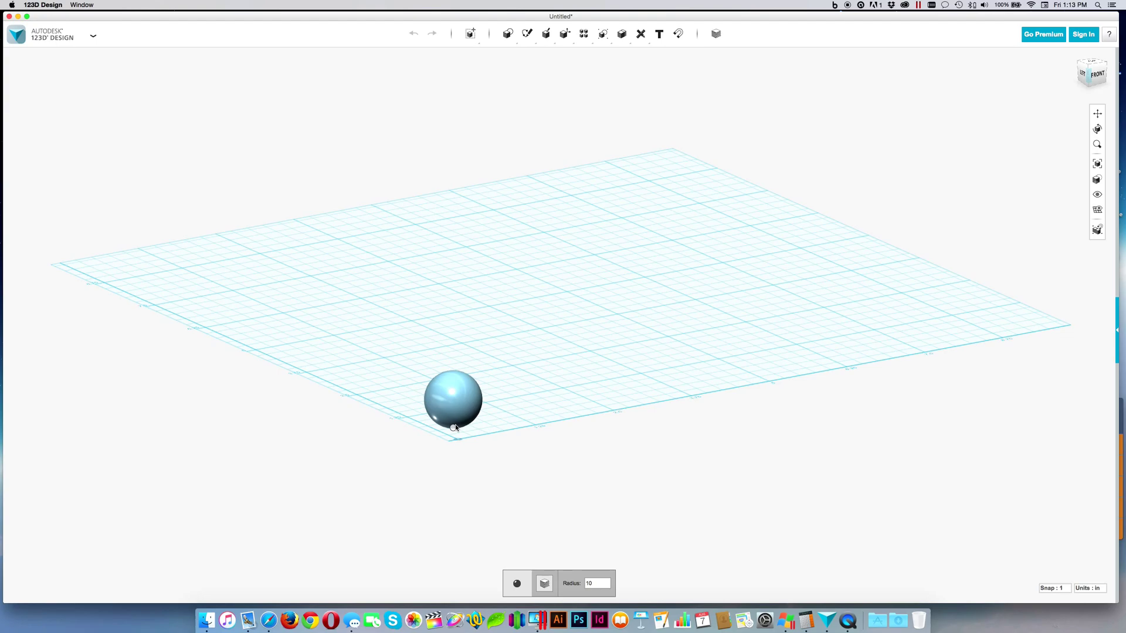
{"action": "left_click", "coordinate": [456, 428]}
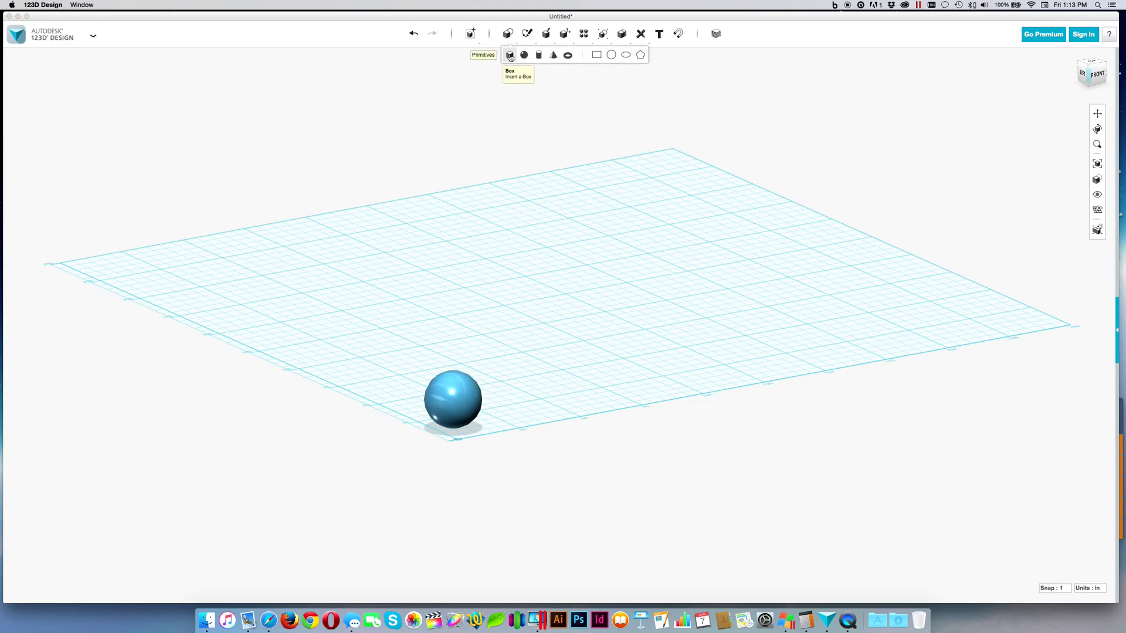
Add a 20 × 20 × 20 box beside the sphere and display its dimensions
{"action": "left_click", "coordinate": [509, 56]}
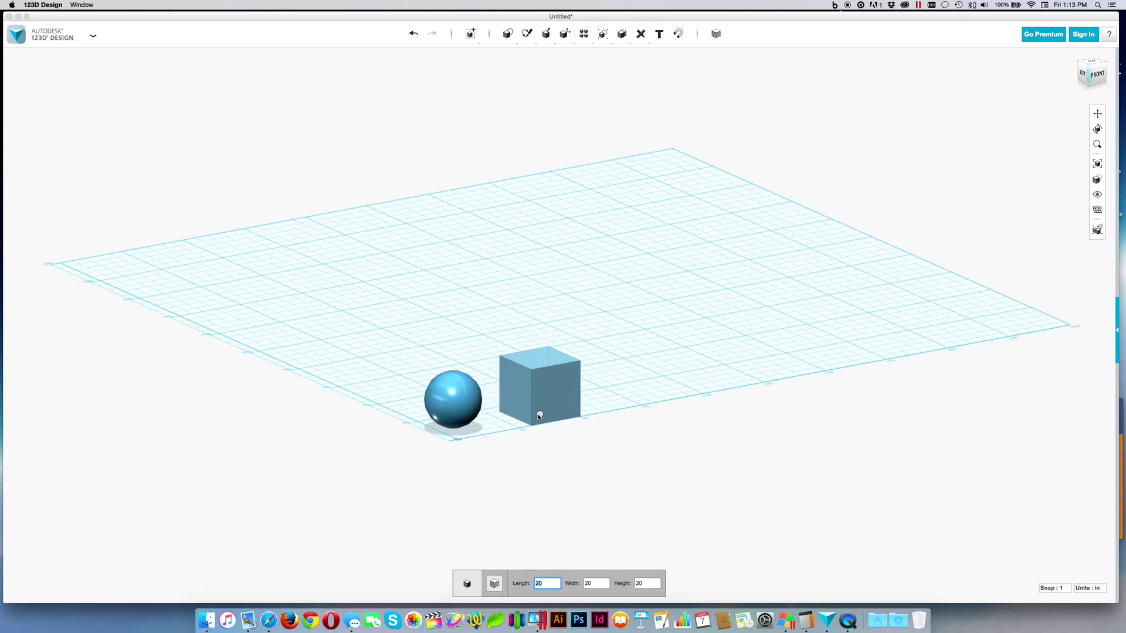
{"action": "left_click", "coordinate": [539, 415]}
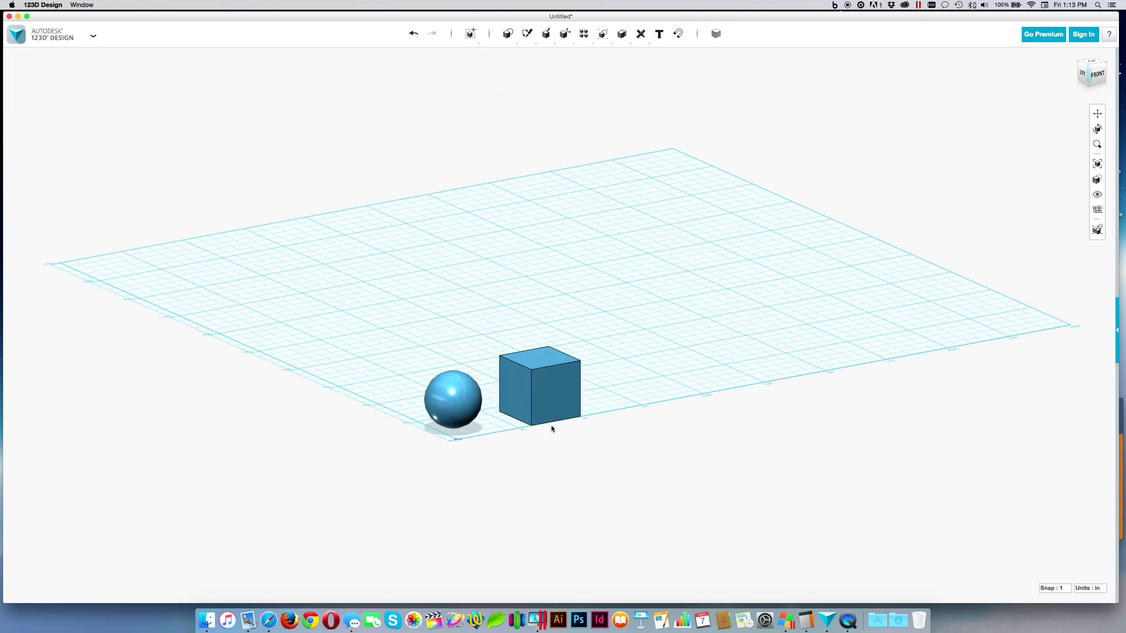
{"action": "left_click", "coordinate": [540, 403]}
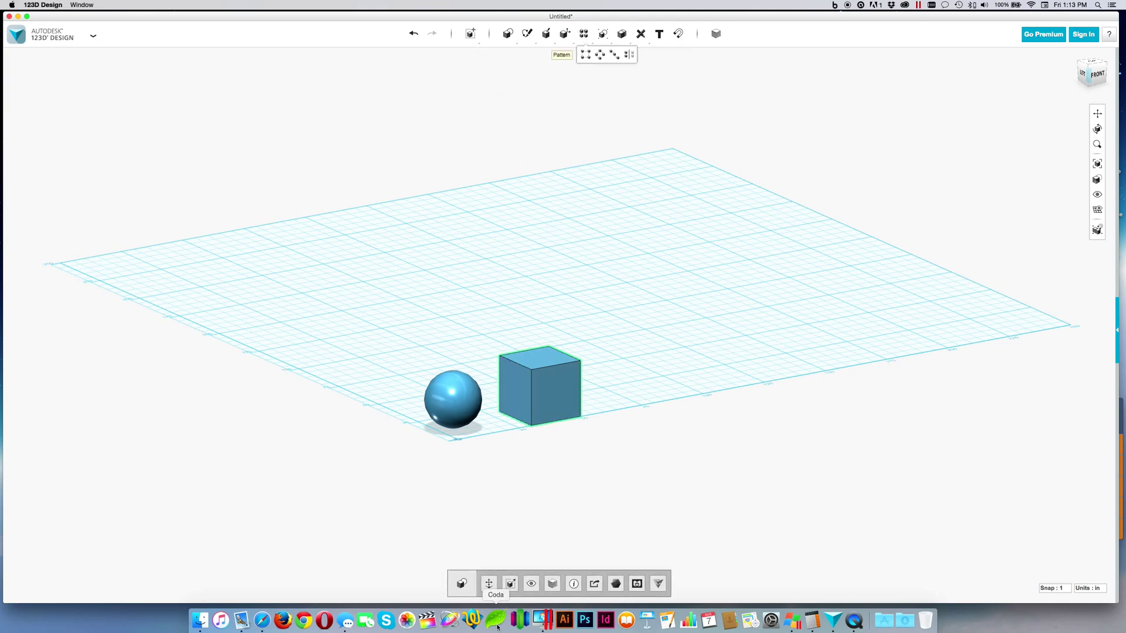
{"action": "left_click", "coordinate": [574, 588]}
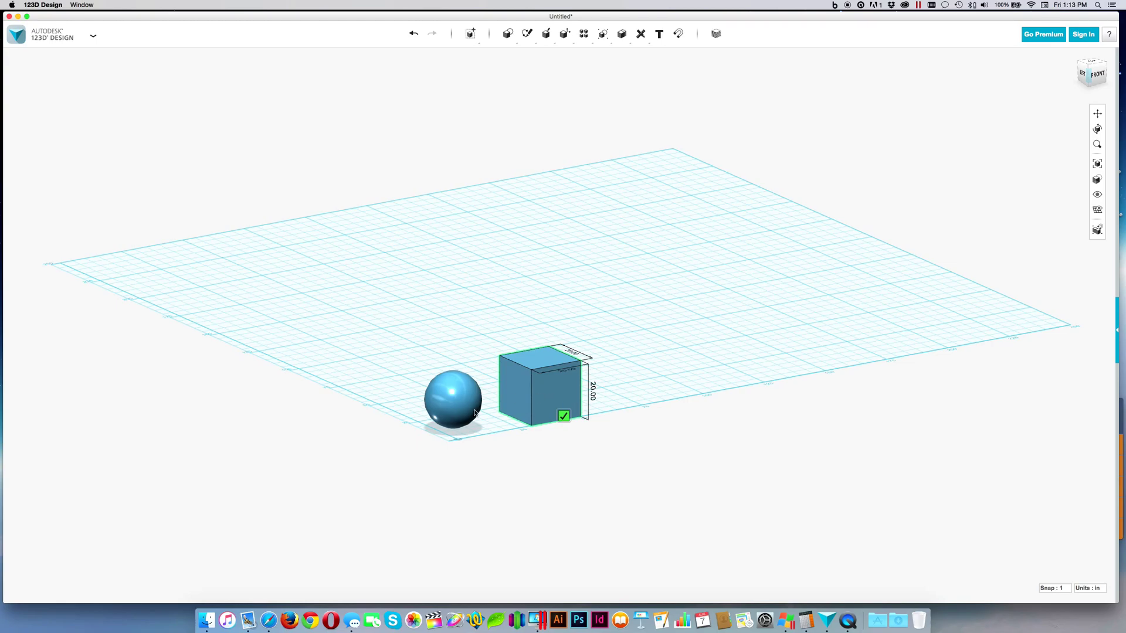
Display the sphere's dimensions, then dismiss them and reselect the cube
{"action": "mouse_move", "coordinate": [471, 409]}
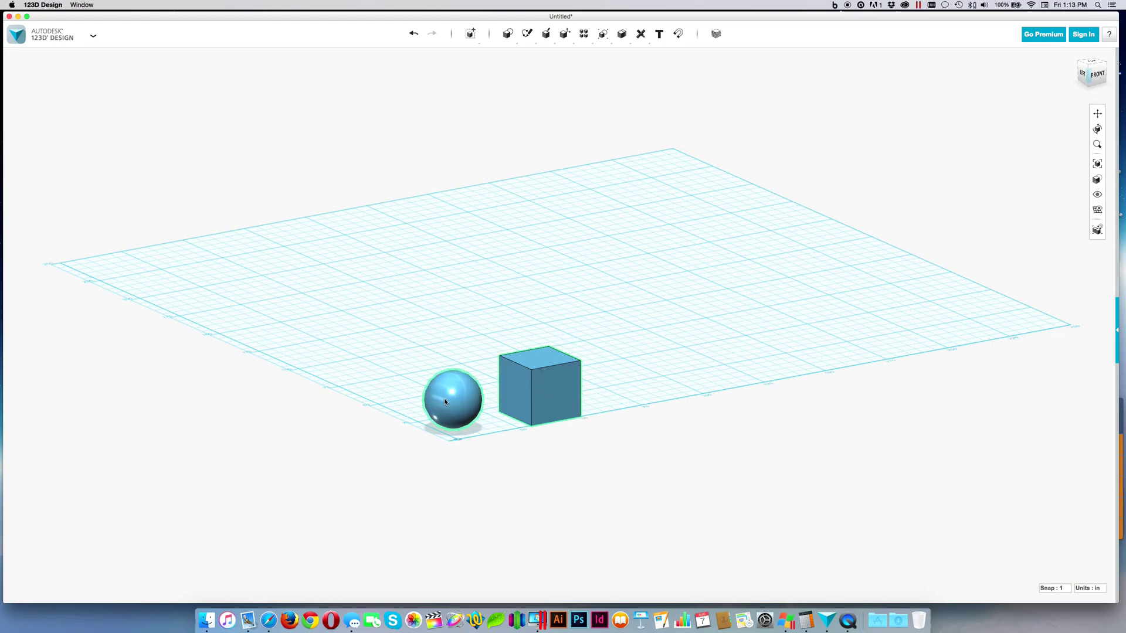
{"action": "left_click", "coordinate": [444, 399]}
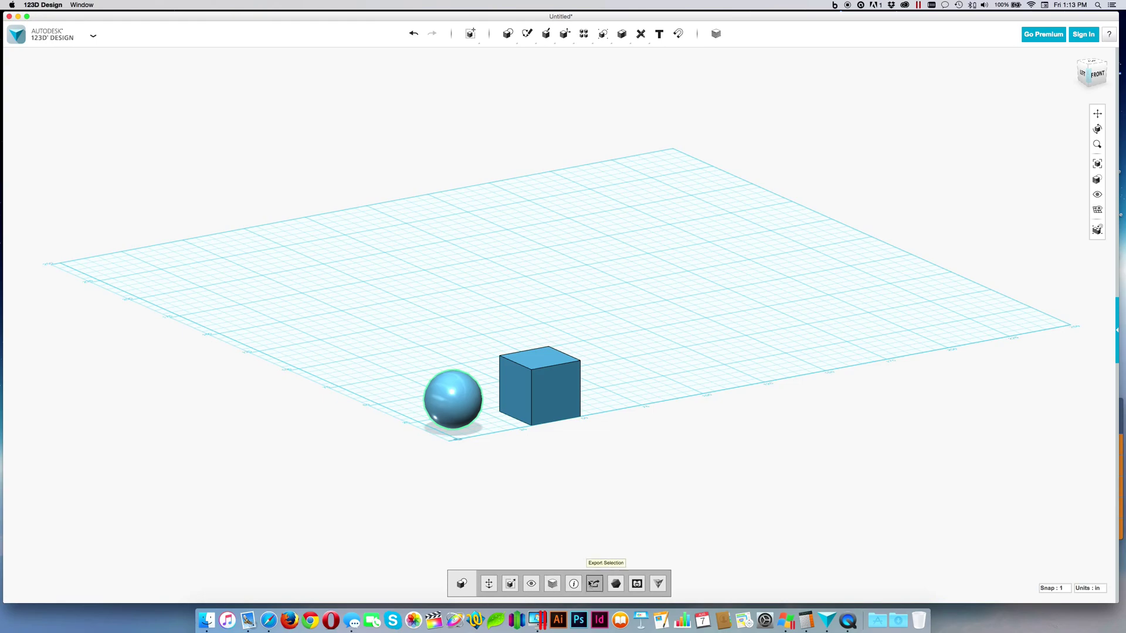
{"action": "left_click", "coordinate": [575, 584]}
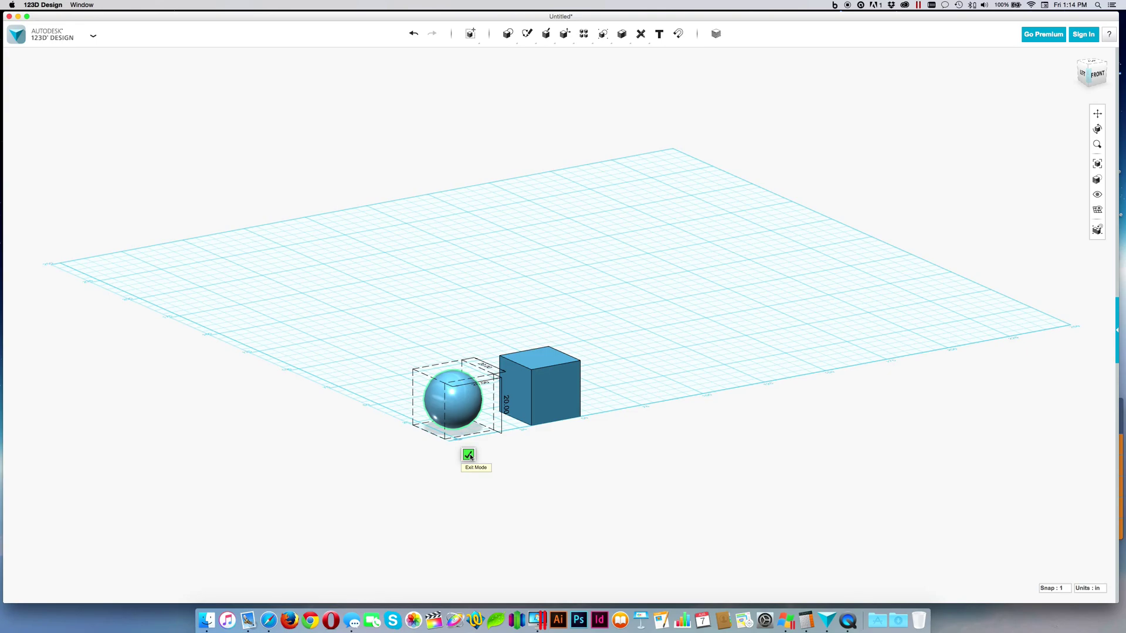
{"action": "left_click", "coordinate": [471, 457]}
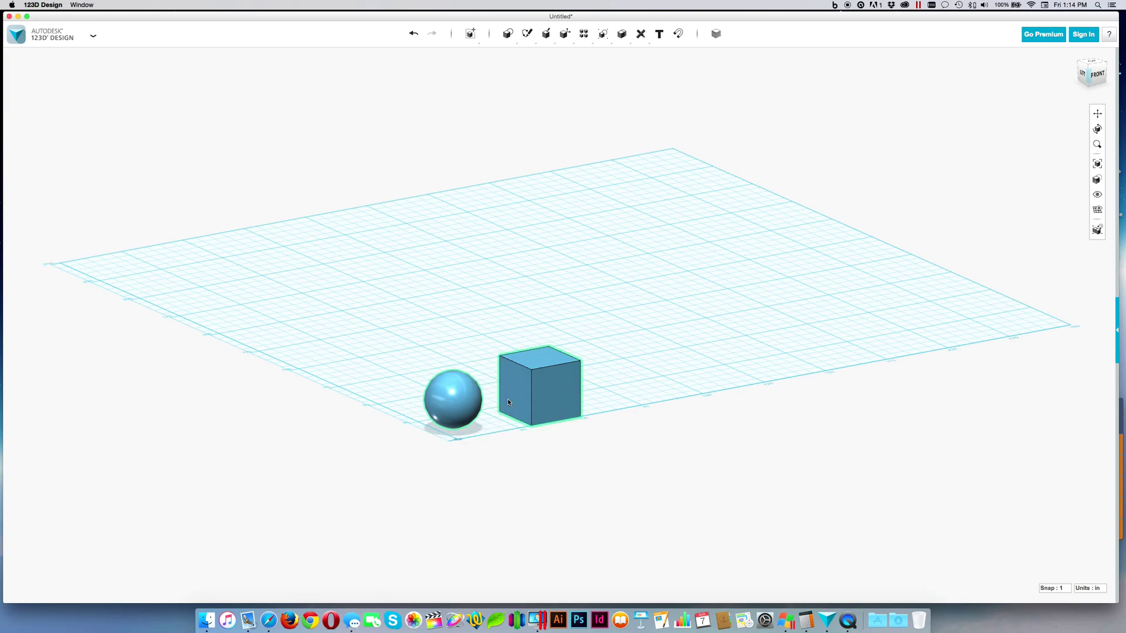
{"action": "left_click", "coordinate": [538, 391]}
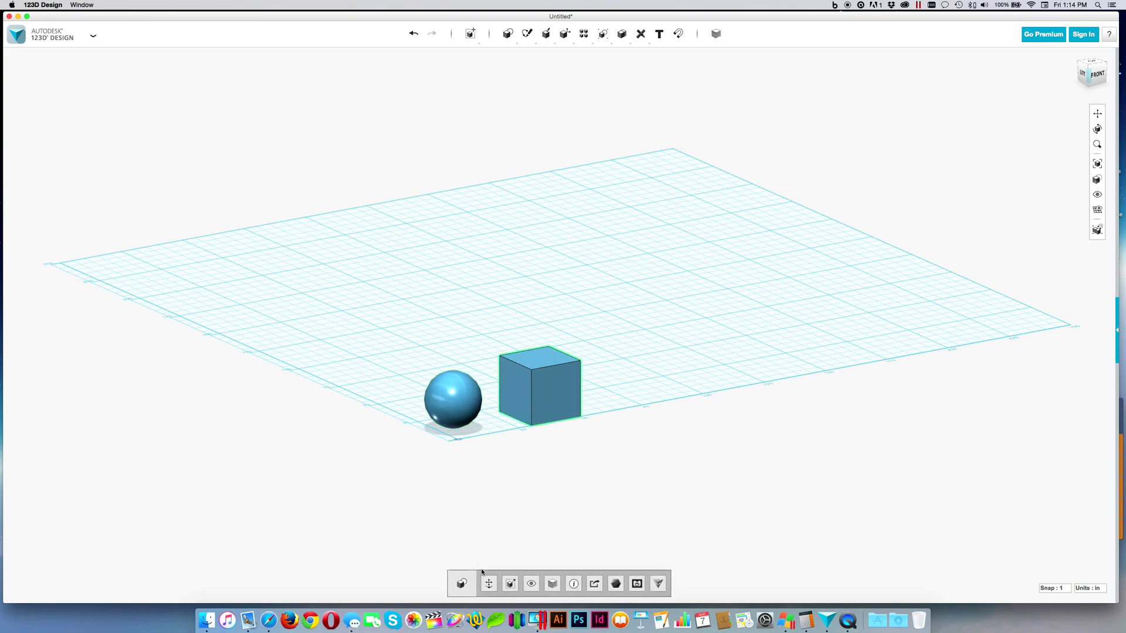
Lower the cube 5 mm and slide it along X over the sphere, leaving the sphere's top exposed
{"action": "left_click", "coordinate": [488, 584]}
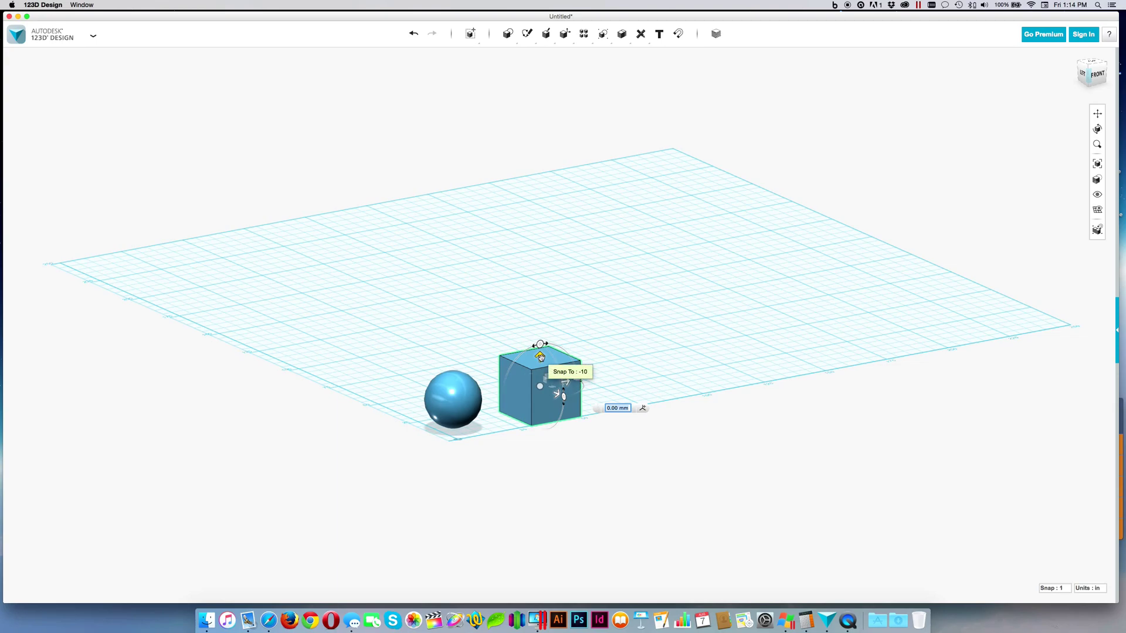
{"action": "left_click_drag", "start_coordinate": [540, 357], "coordinate": [542, 367]}
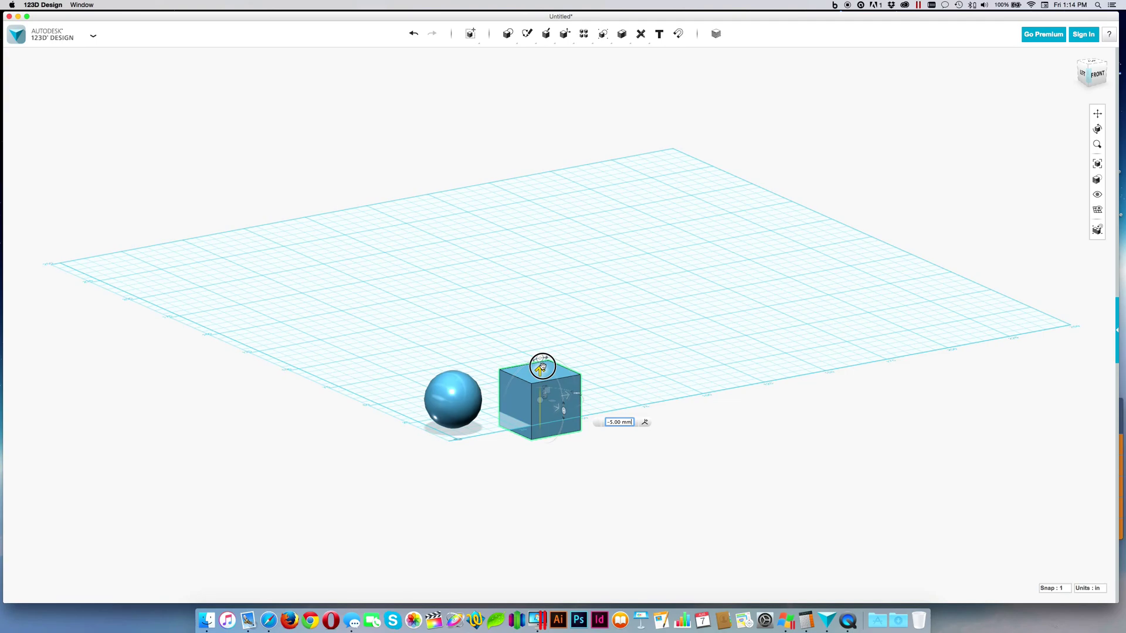
{"action": "left_click_drag", "start_coordinate": [542, 367], "coordinate": [542, 368]}
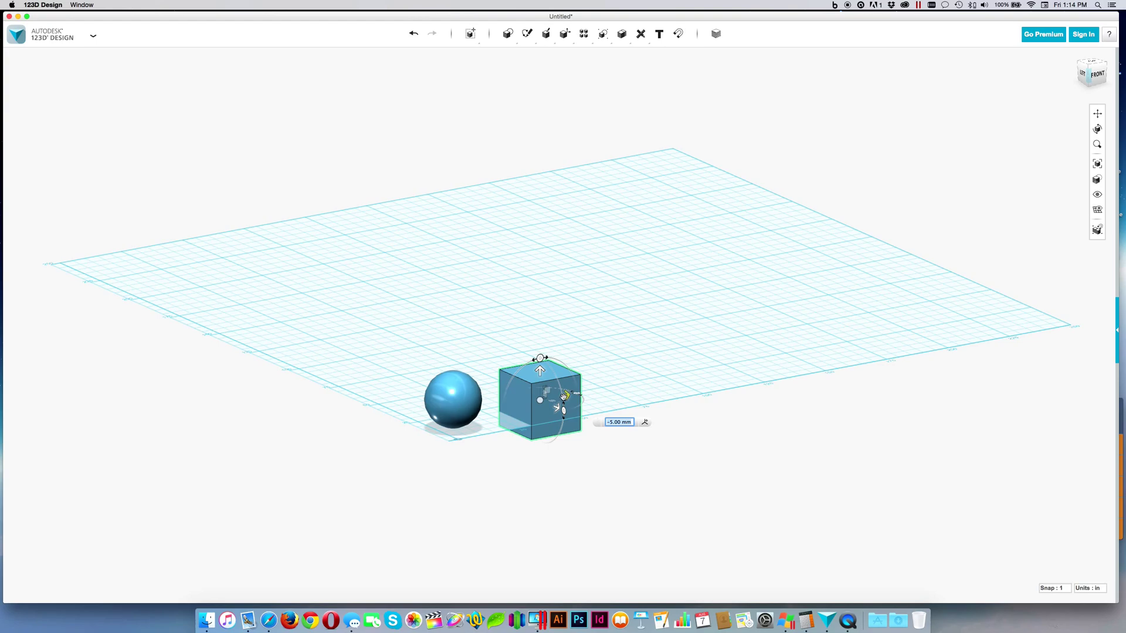
{"action": "left_click_drag", "start_coordinate": [556, 403], "coordinate": [479, 414]}
{"action": "right_click_drag", "start_coordinate": [565, 417], "coordinate": [594, 393]}
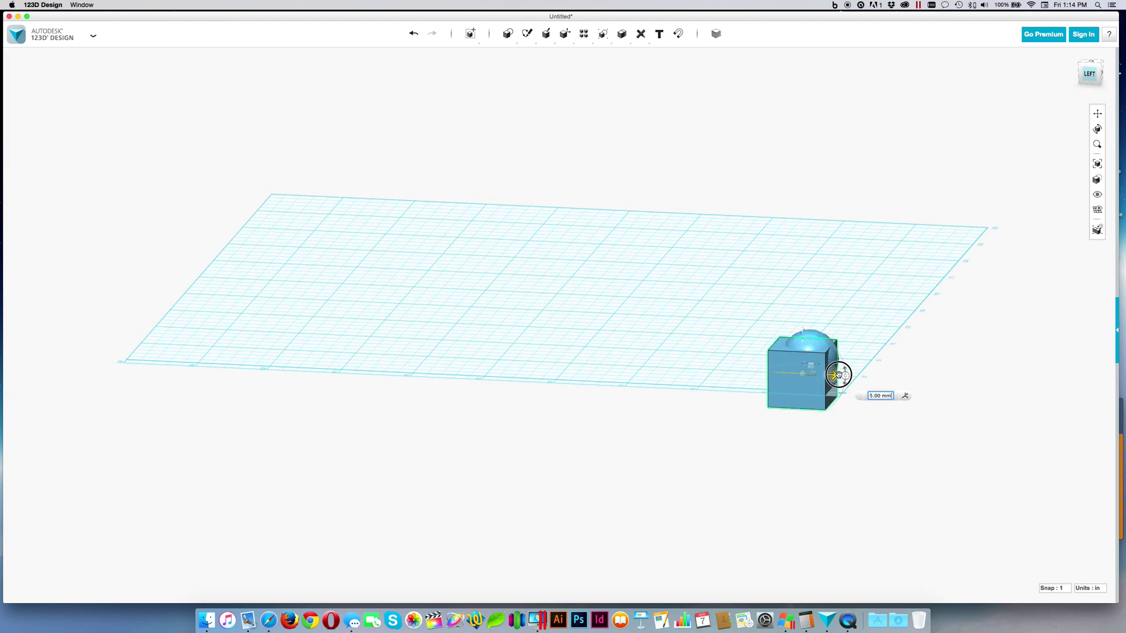
{"action": "left_click_drag", "start_coordinate": [845, 376], "coordinate": [839, 375]}
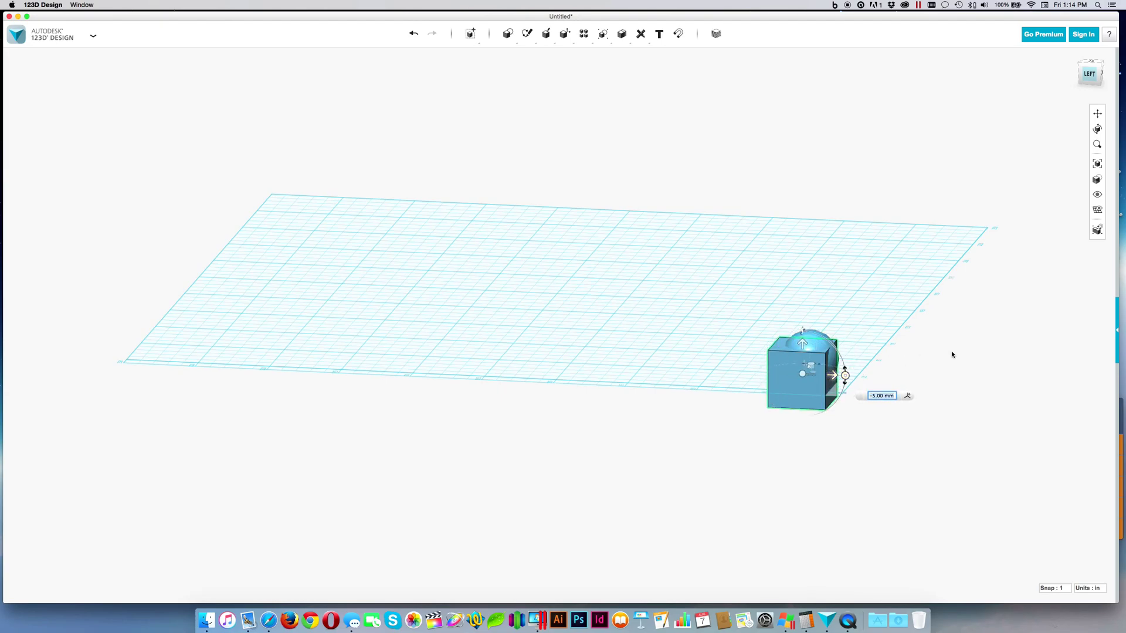
{"action": "right_click_drag", "start_coordinate": [950, 352], "coordinate": [908, 346]}
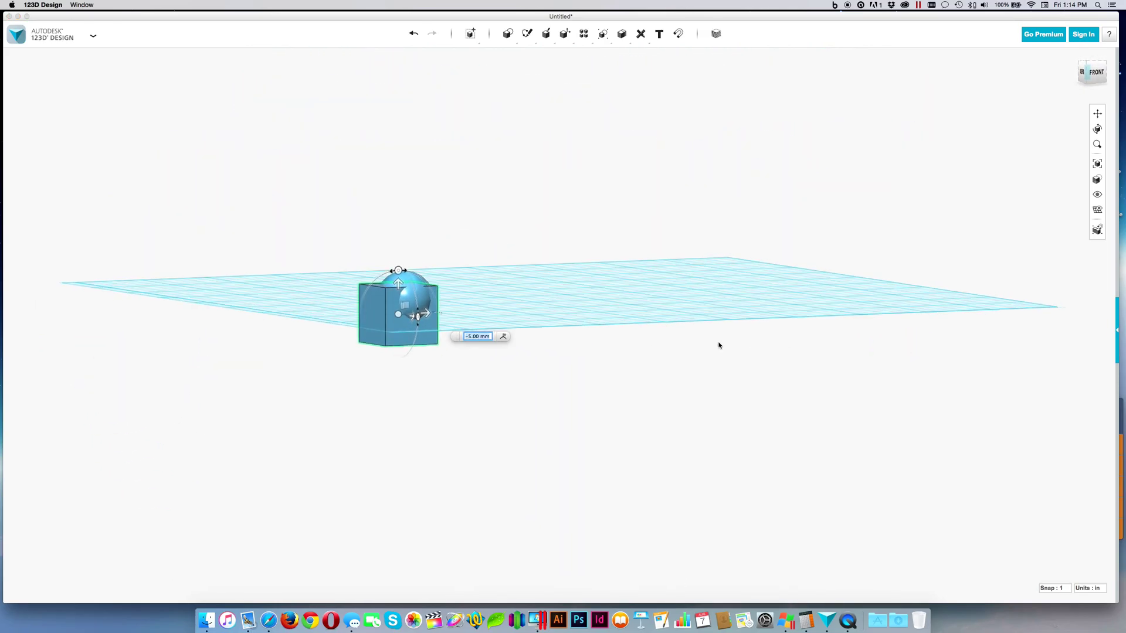
{"action": "left_click", "coordinate": [490, 352]}
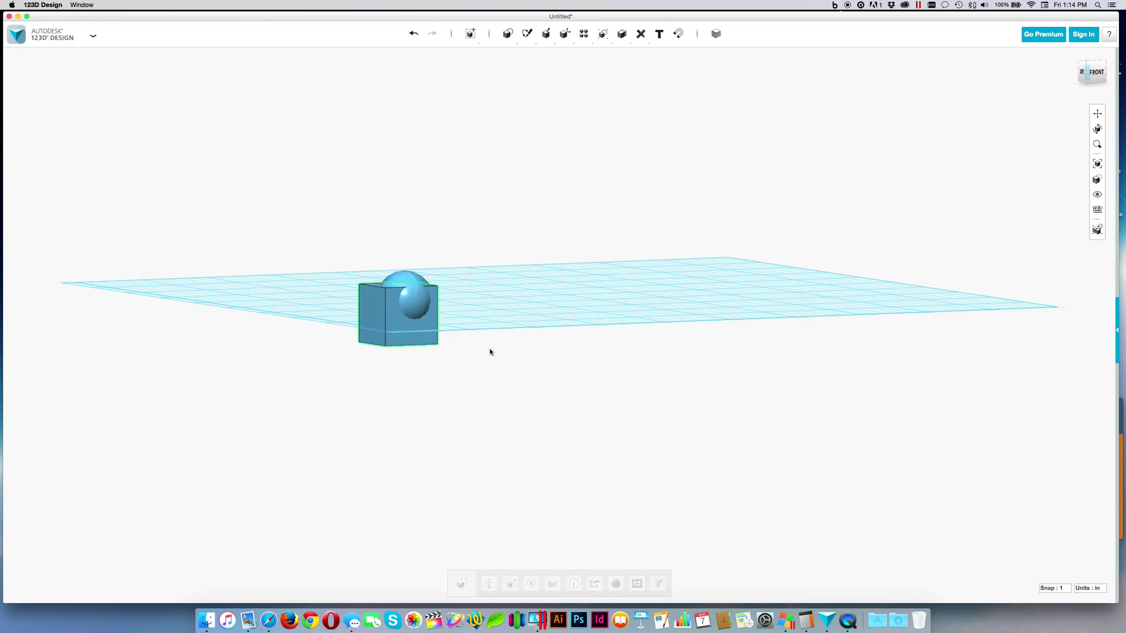
Non-uniformly scale the box by X 2, Y 2, Z 1 and view it from above
{"action": "left_click", "coordinate": [379, 326]}
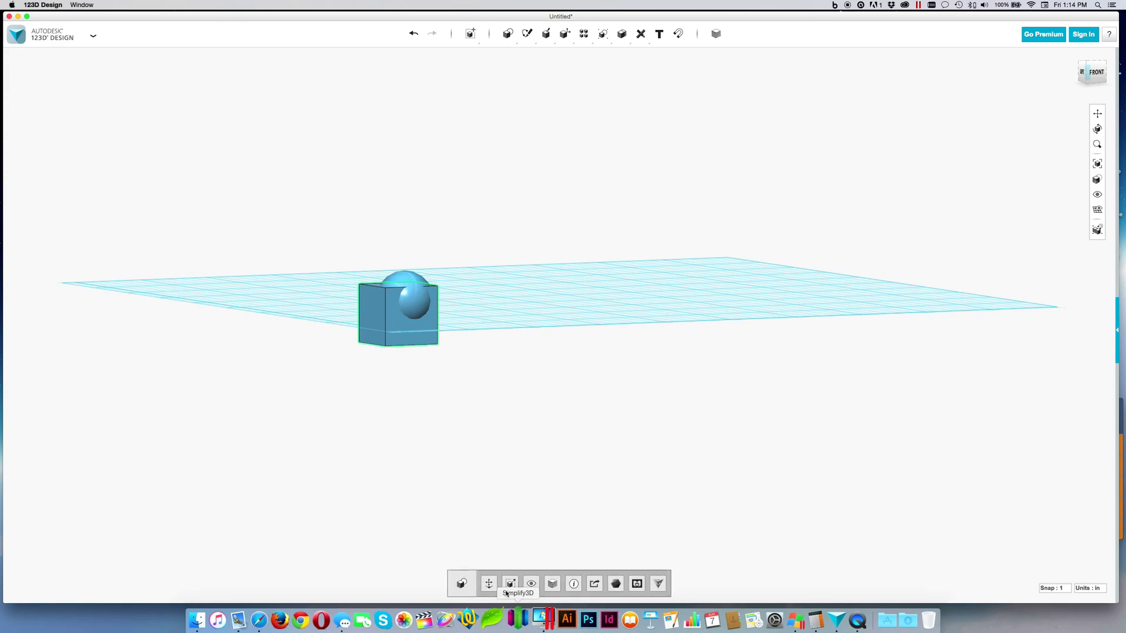
{"action": "left_click", "coordinate": [511, 585]}
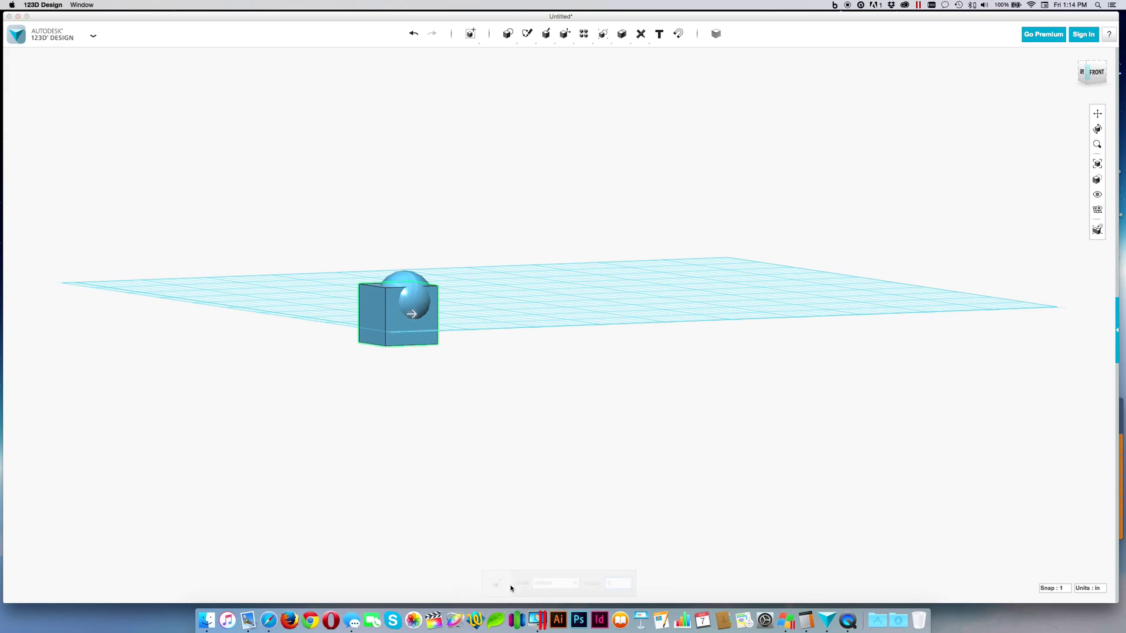
{"action": "left_click", "coordinate": [577, 583]}
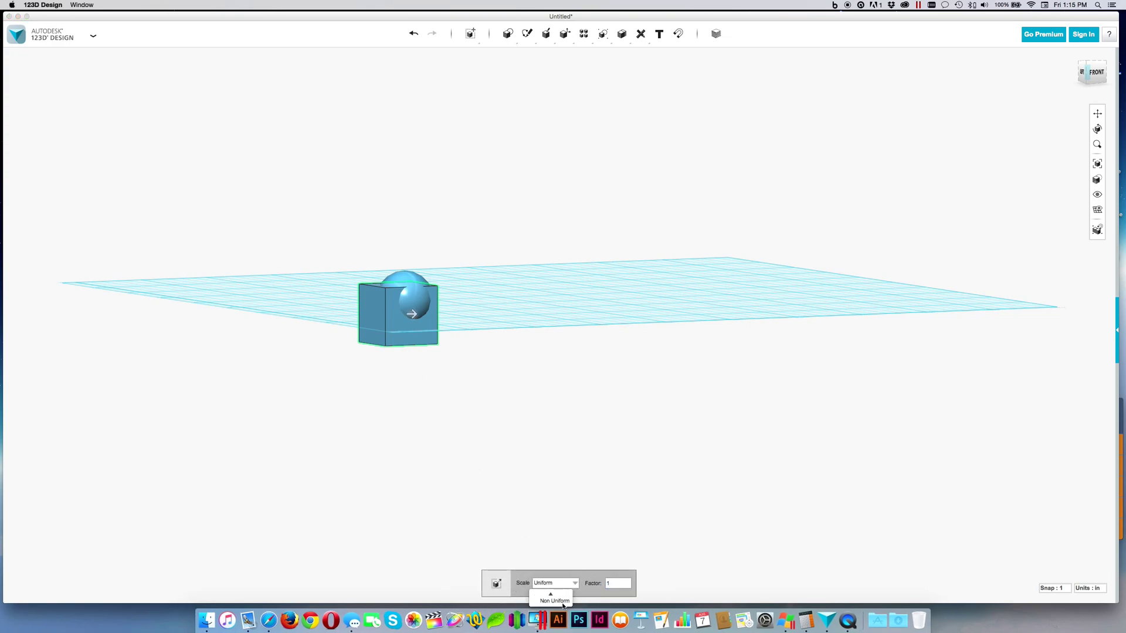
{"action": "left_click", "coordinate": [560, 602]}
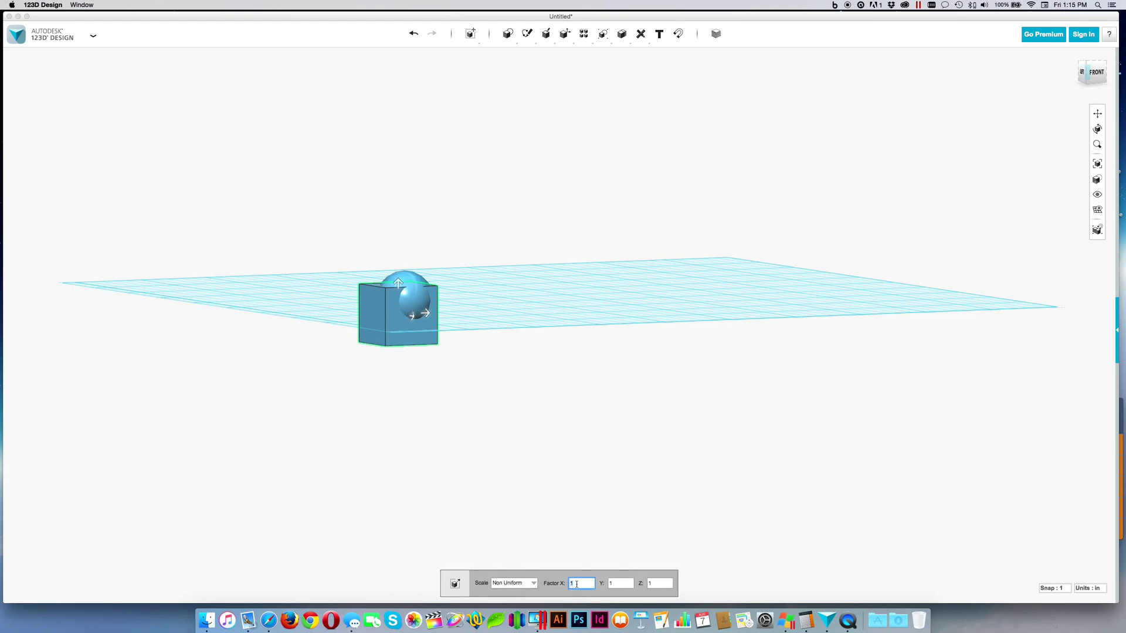
{"action": "type", "text": "2"}
{"action": "key", "text": "Tab"}
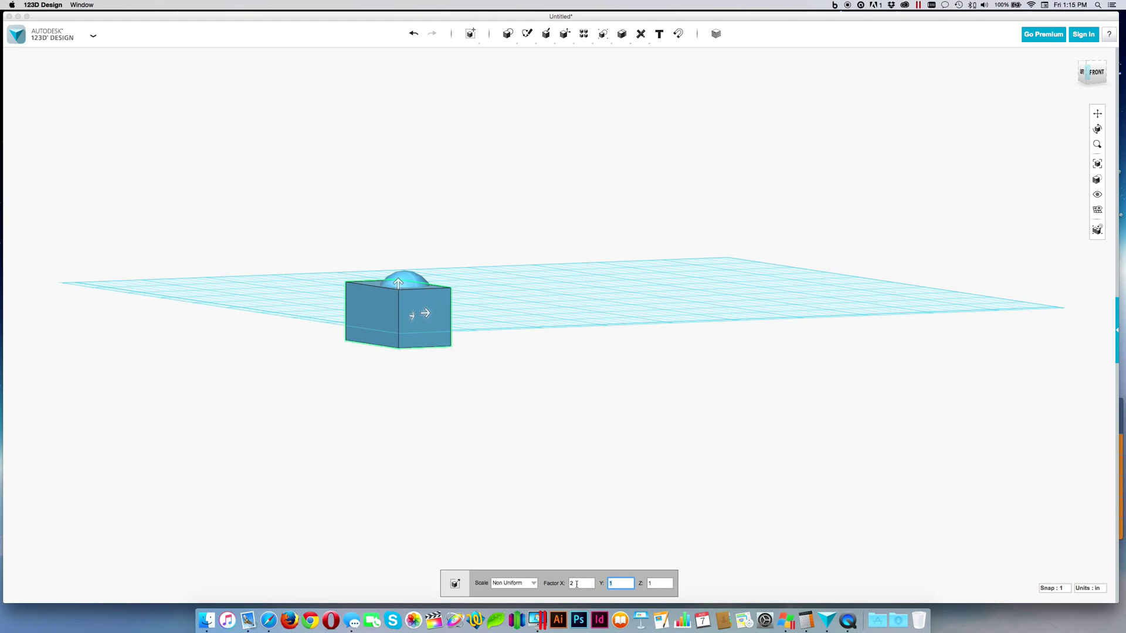
{"action": "type", "text": "2"}
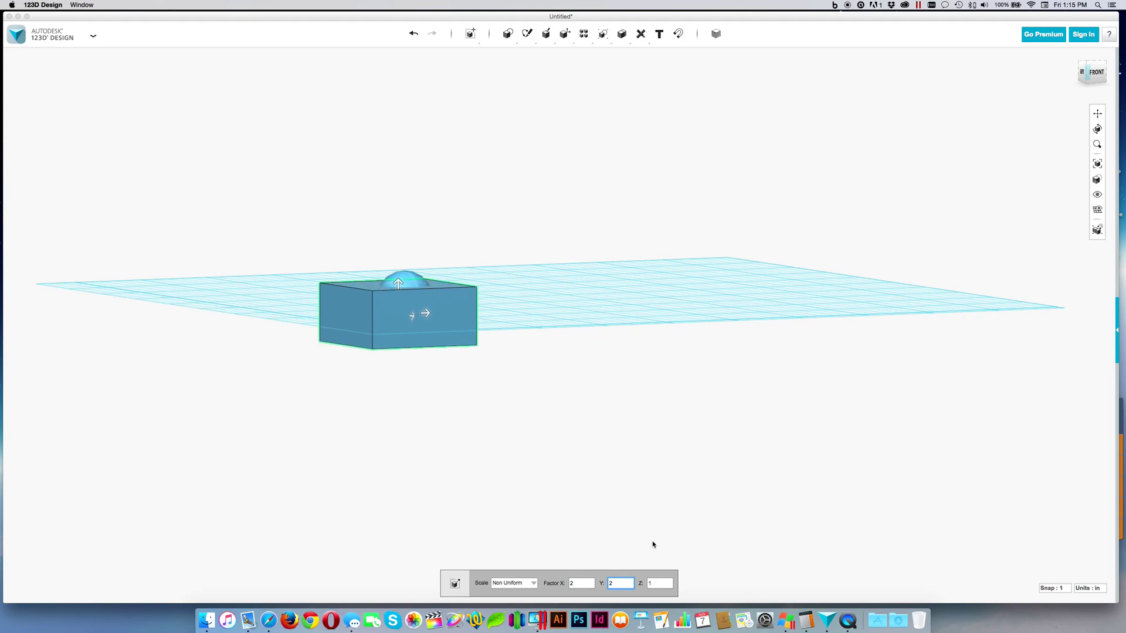
{"action": "left_click", "coordinate": [495, 365]}
{"action": "right_click_drag", "start_coordinate": [511, 390], "coordinate": [362, 420]}
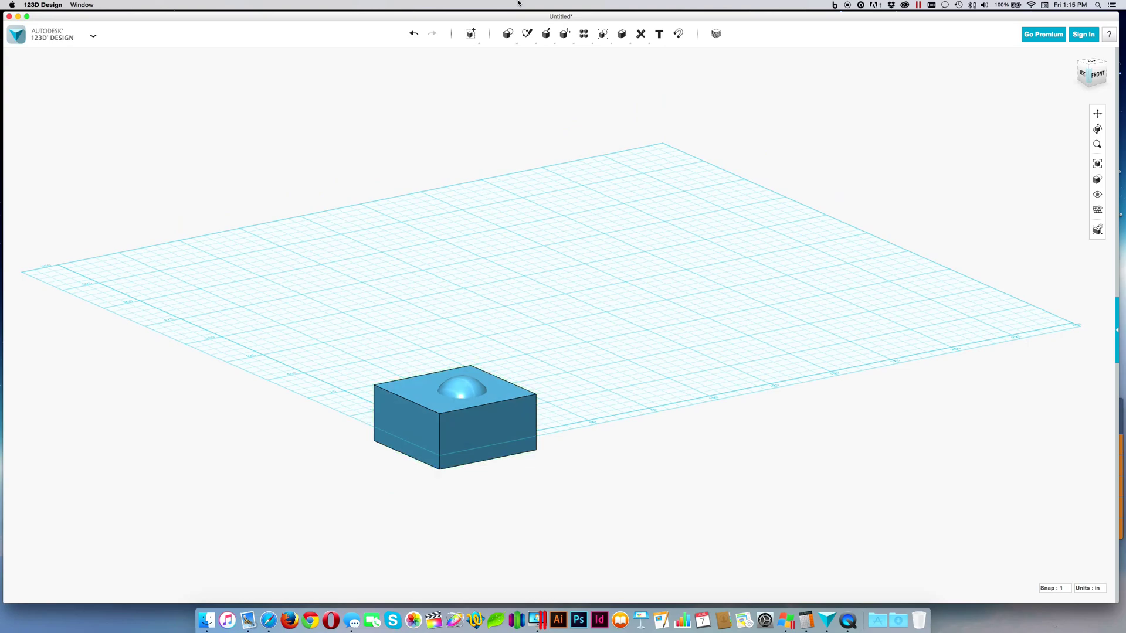
{"action": "mouse_move", "coordinate": [545, 34]}
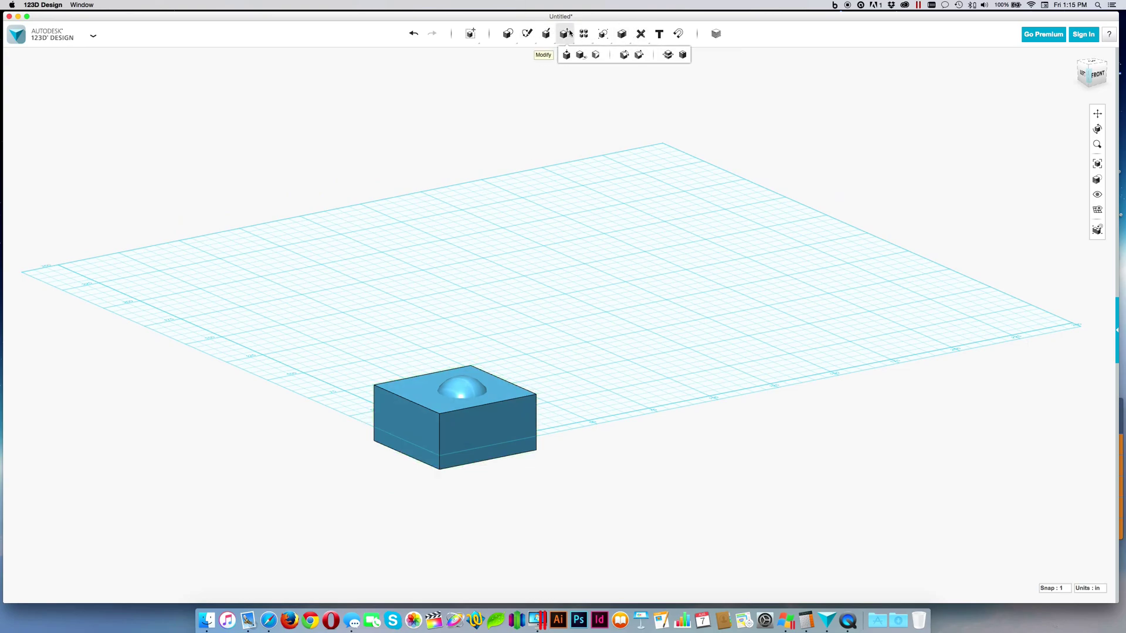
Subtract the box from the sphere, leaving only the dome cap
{"action": "mouse_move", "coordinate": [626, 36]}
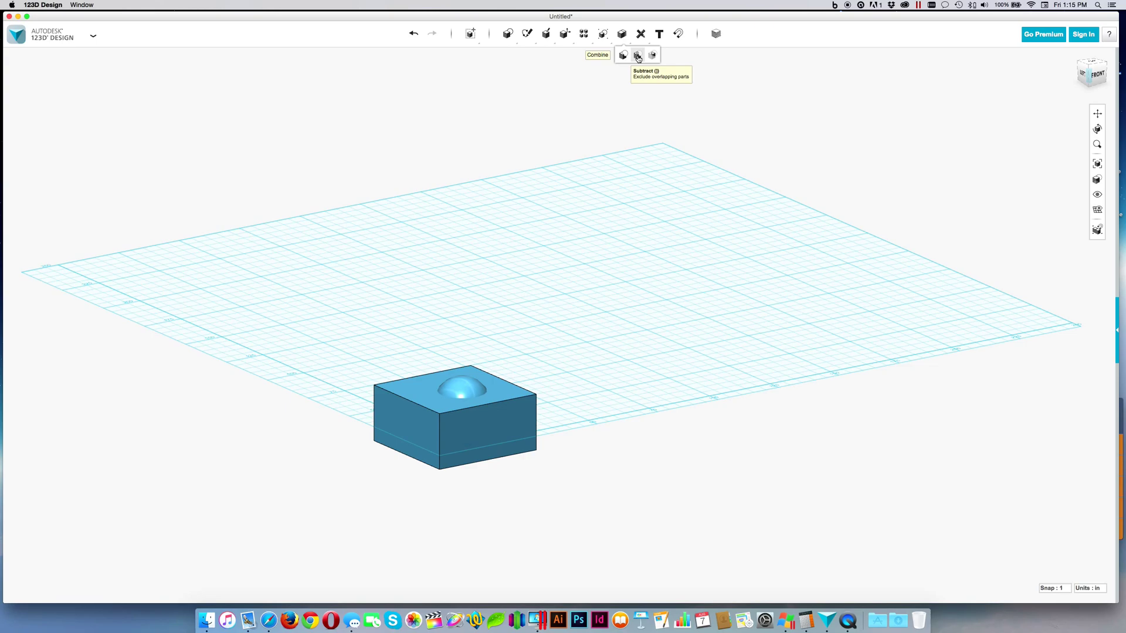
{"action": "left_click", "coordinate": [638, 57]}
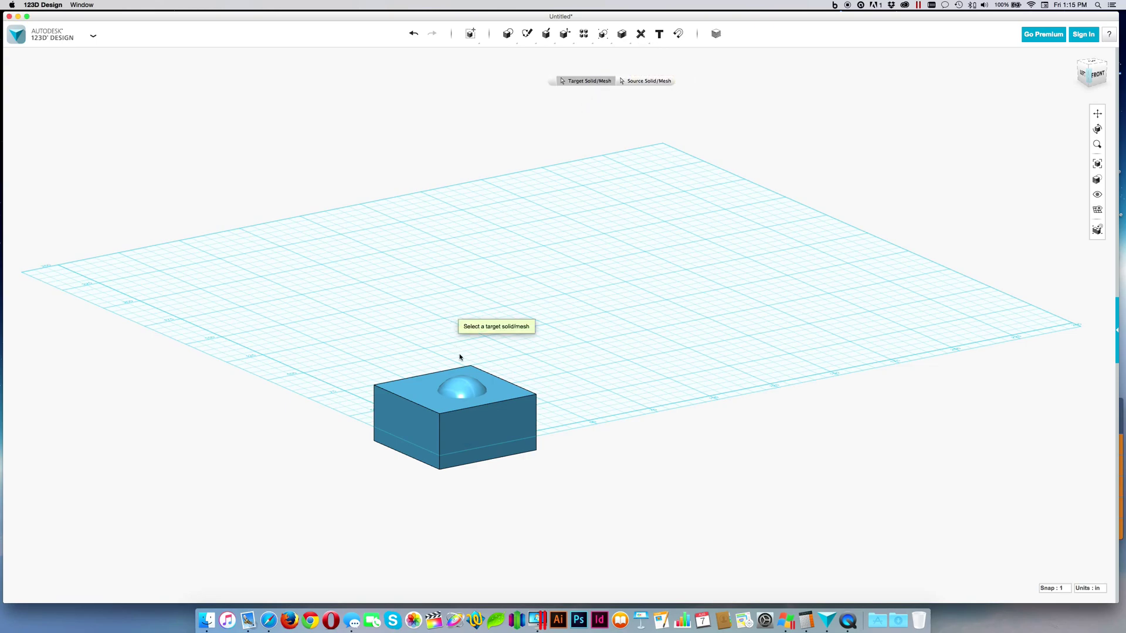
{"action": "left_click", "coordinate": [466, 393]}
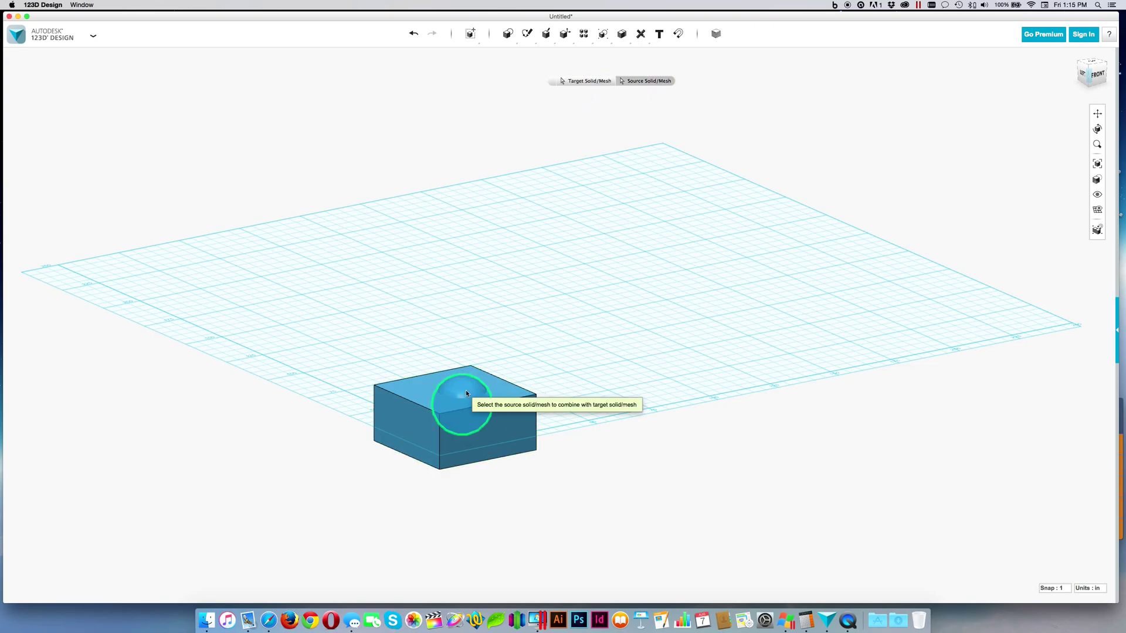
{"action": "left_click", "coordinate": [523, 414]}
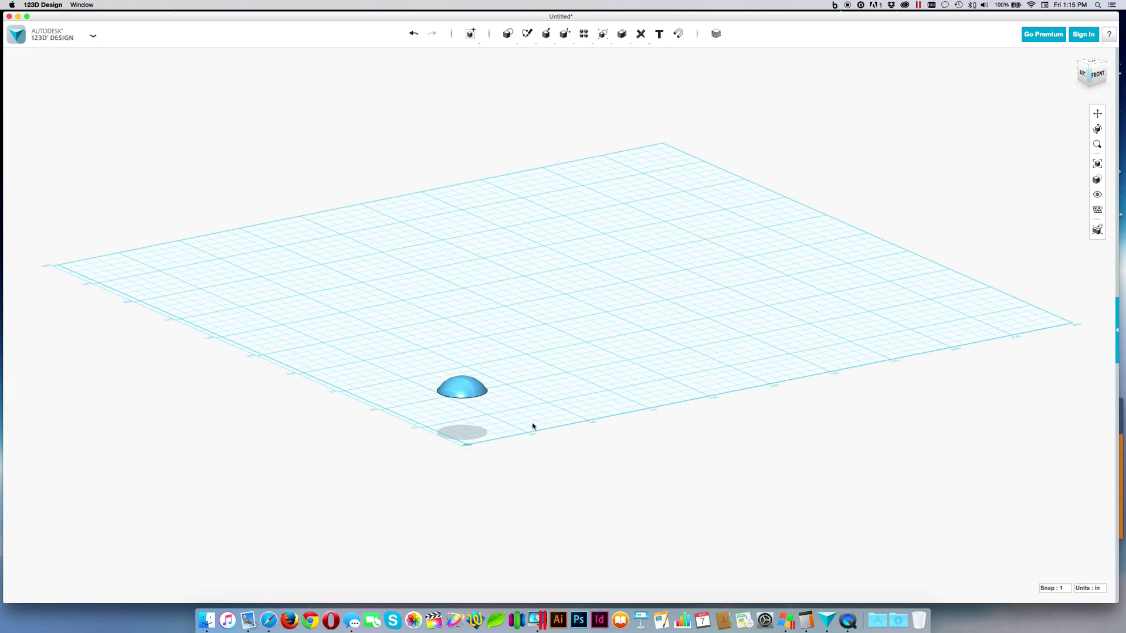
Display the dome's dimensions and view it from above
{"action": "right_click_drag", "start_coordinate": [532, 427], "coordinate": [533, 417]}
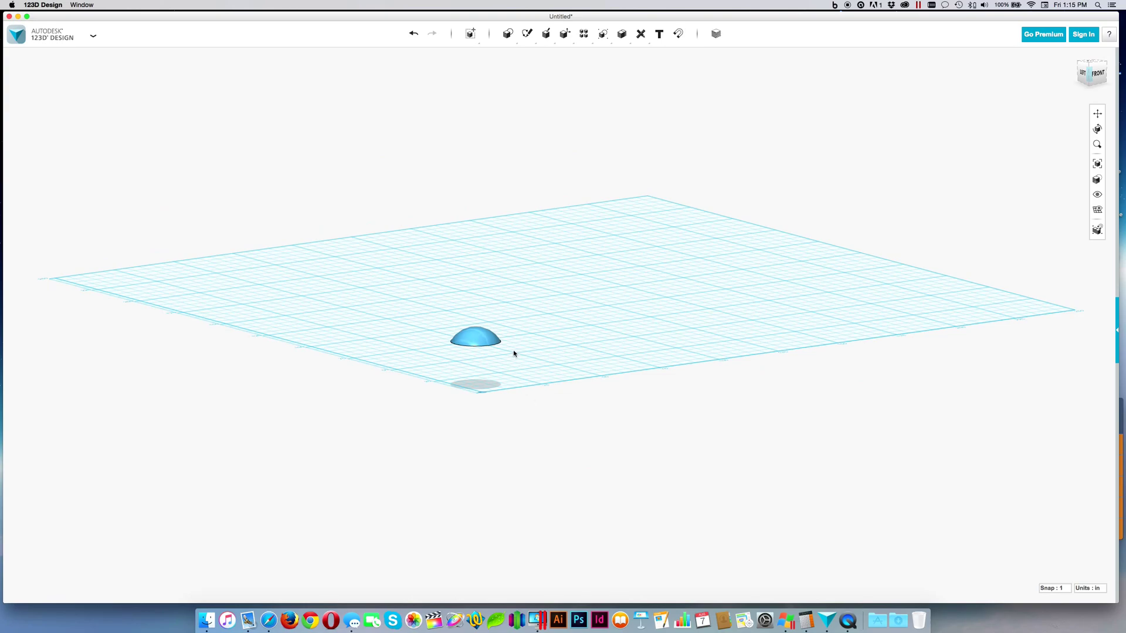
{"action": "left_click", "coordinate": [482, 343]}
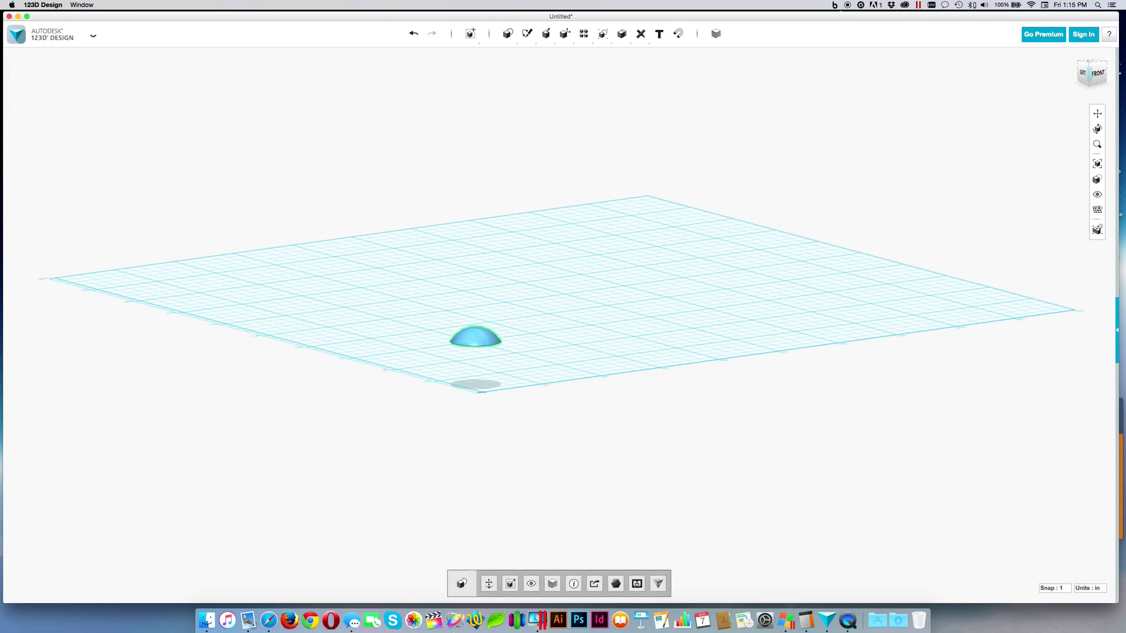
{"action": "left_click", "coordinate": [572, 586]}
{"action": "right_click_drag", "start_coordinate": [518, 380], "coordinate": [515, 402]}
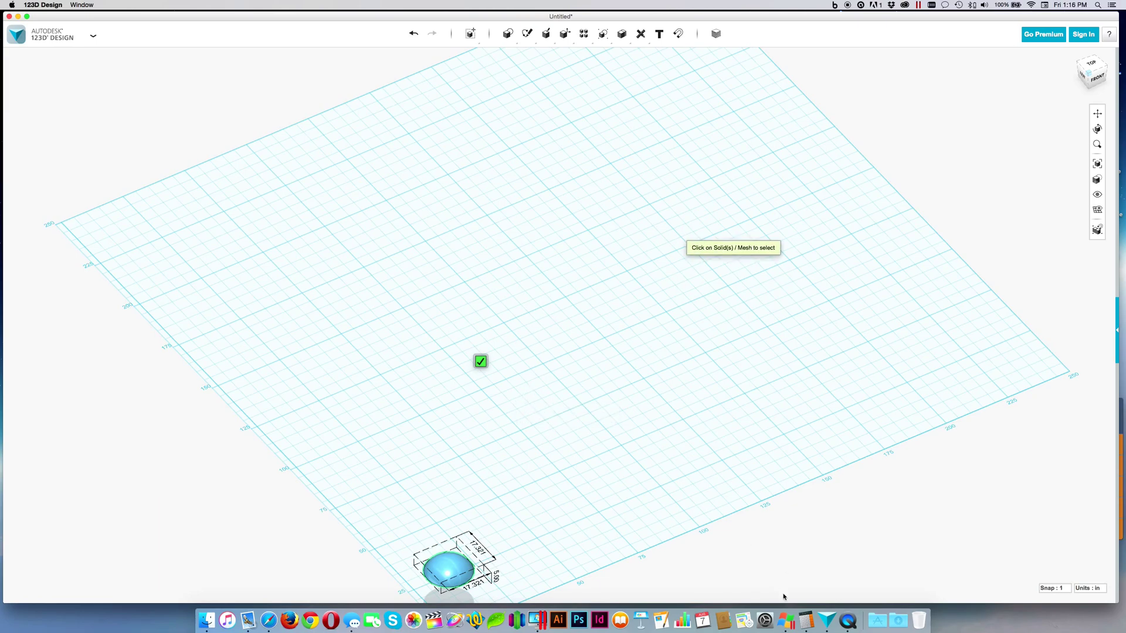
Calculate 36 / 17.321 in Calculator, giving 2.07840193984181
{"action": "left_click", "coordinate": [806, 618]}
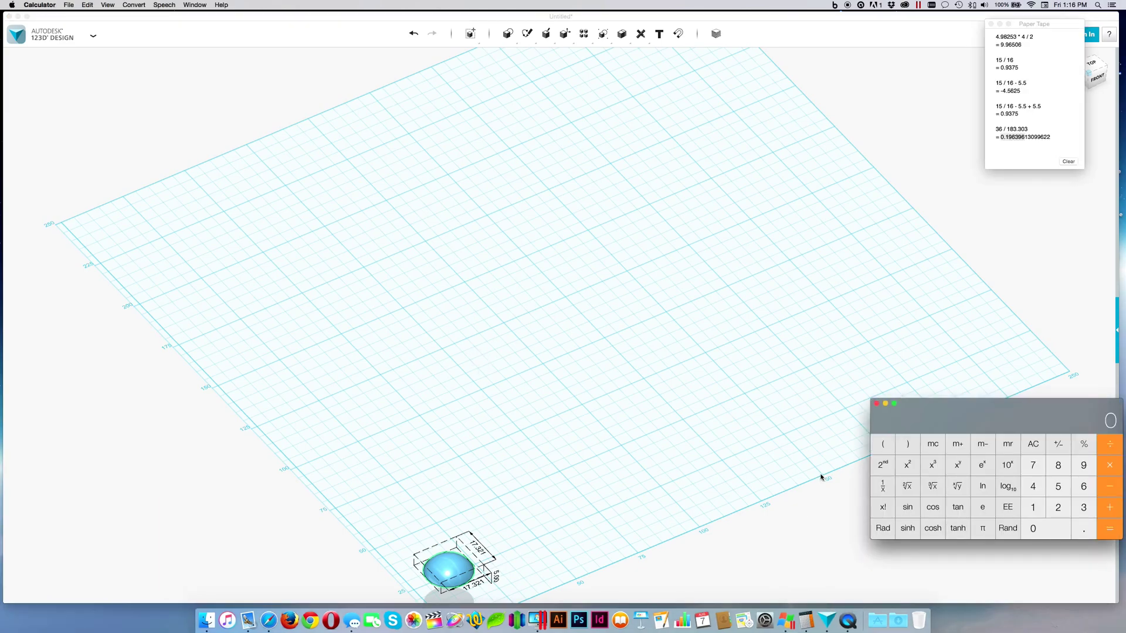
{"action": "type", "text": "36 / 17.321"}
{"action": "key", "text": "Return"}
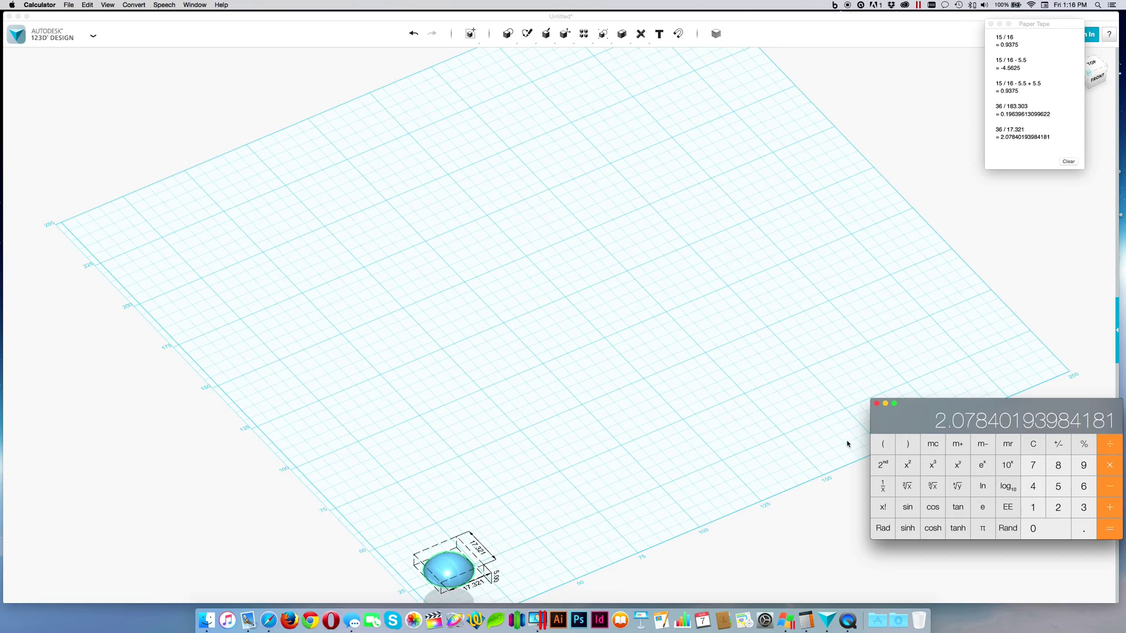
Clear the dimension readout and scale the dome uniformly by a factor of 2.079
{"action": "left_click", "coordinate": [746, 485]}
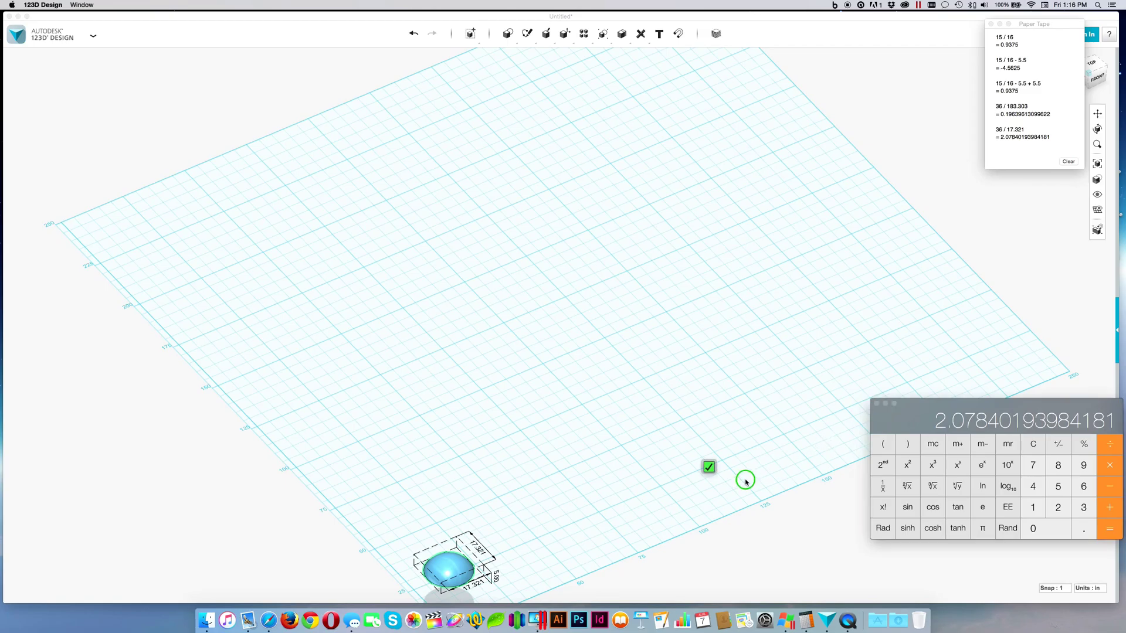
{"action": "left_click", "coordinate": [486, 338]}
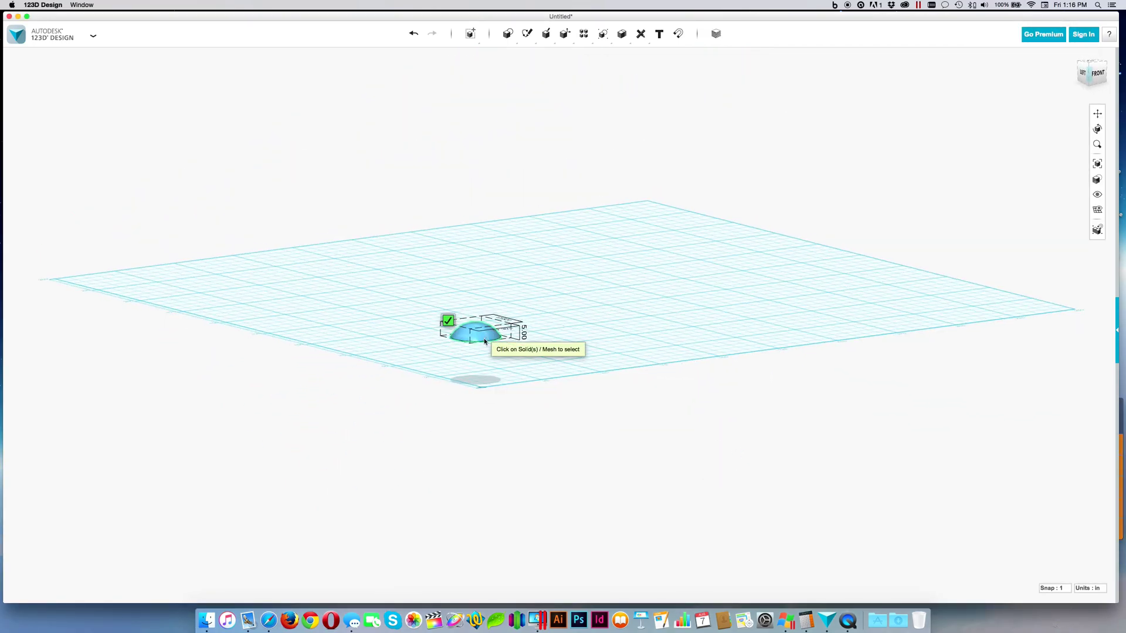
{"action": "left_click", "coordinate": [448, 319]}
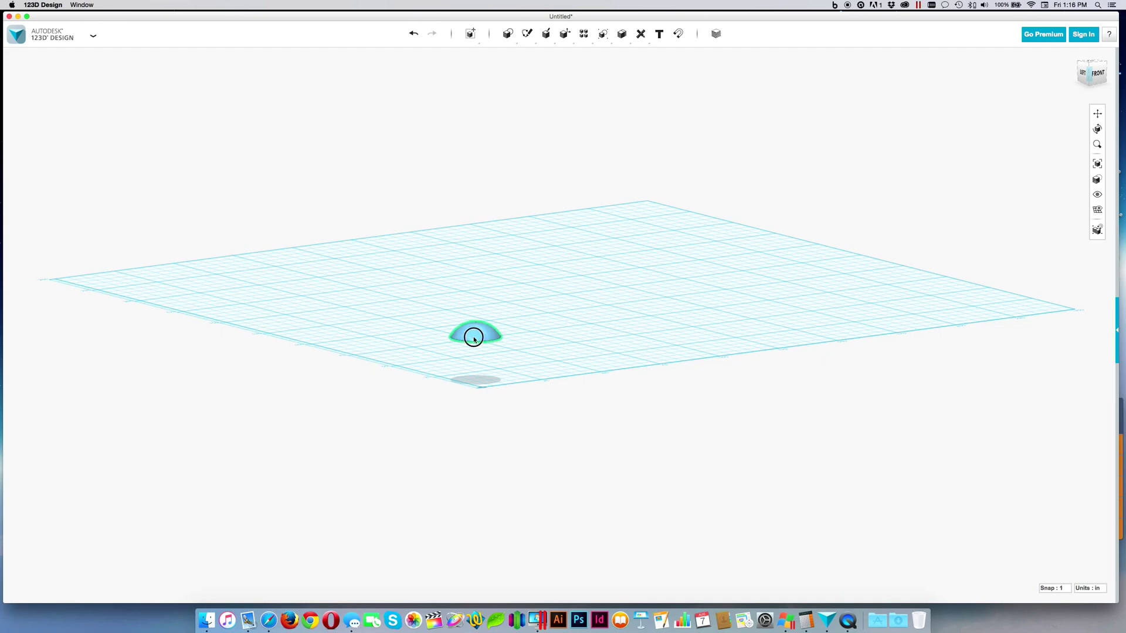
{"action": "left_click", "coordinate": [472, 335]}
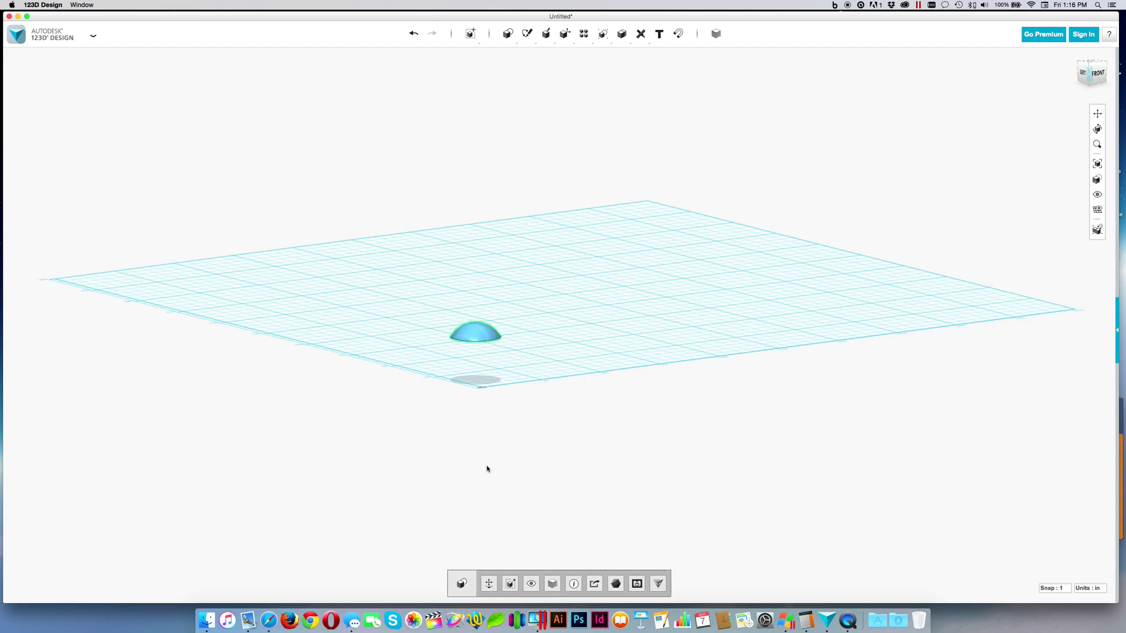
{"action": "left_click", "coordinate": [505, 585]}
{"action": "key", "text": "super+Tab"}
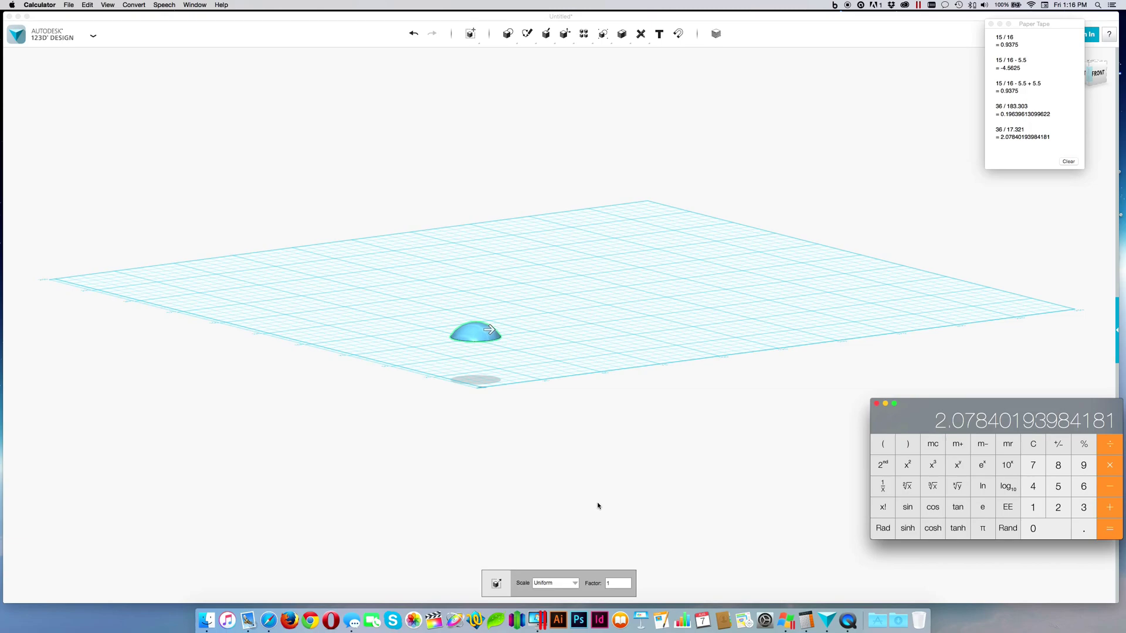
{"action": "key", "text": "super+Tab"}
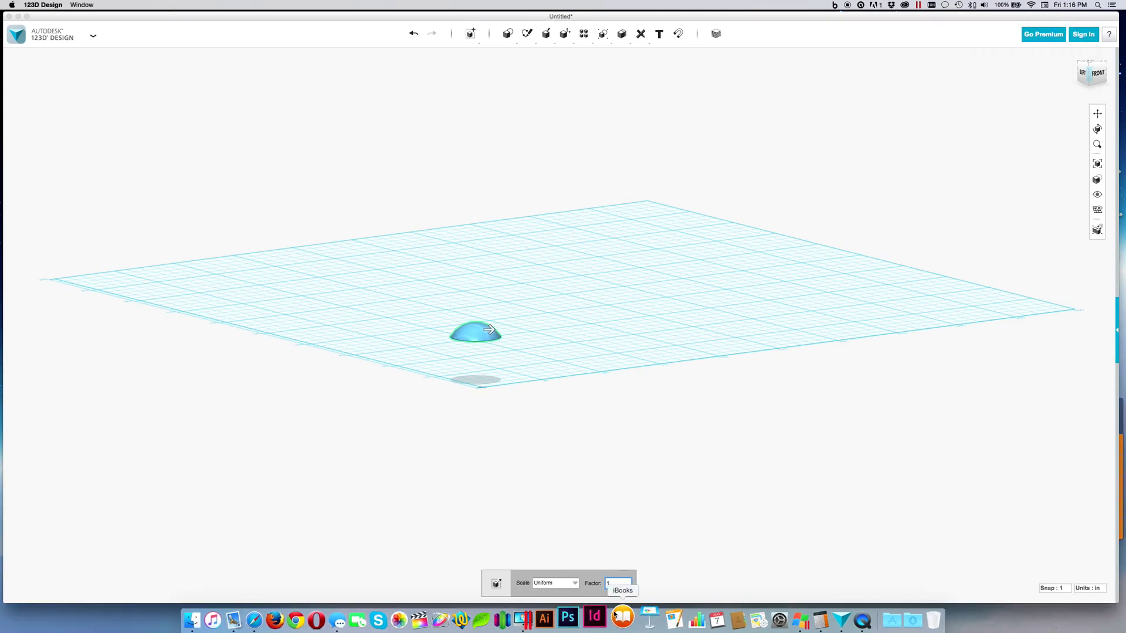
{"action": "left_click", "coordinate": [617, 584]}
{"action": "type", "text": "2"}
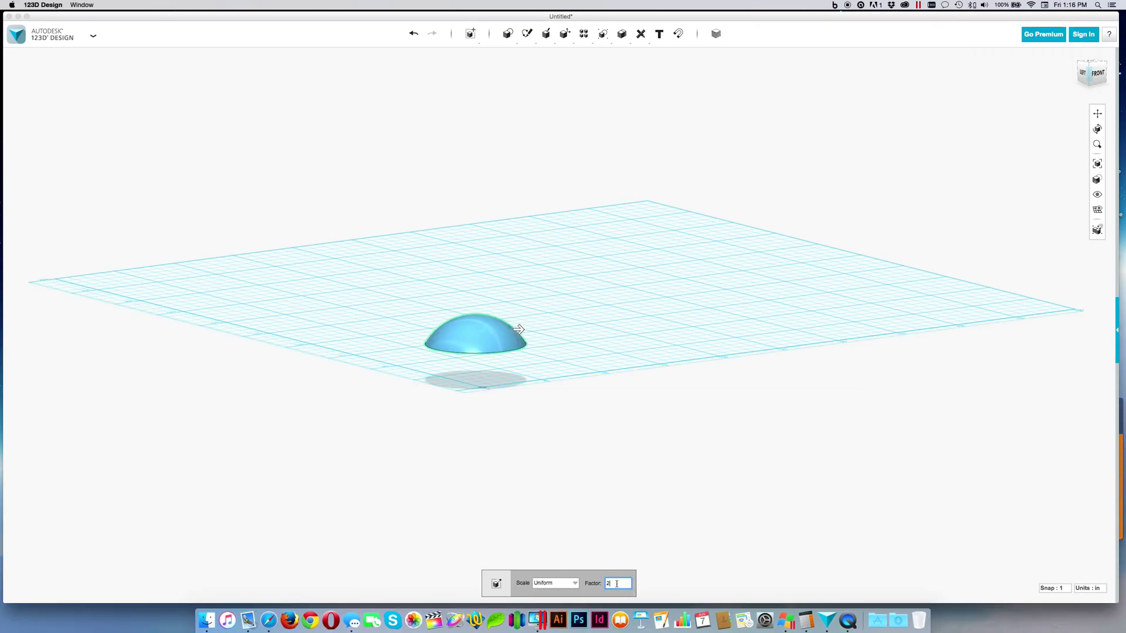
{"action": "type", "text": ".079"}
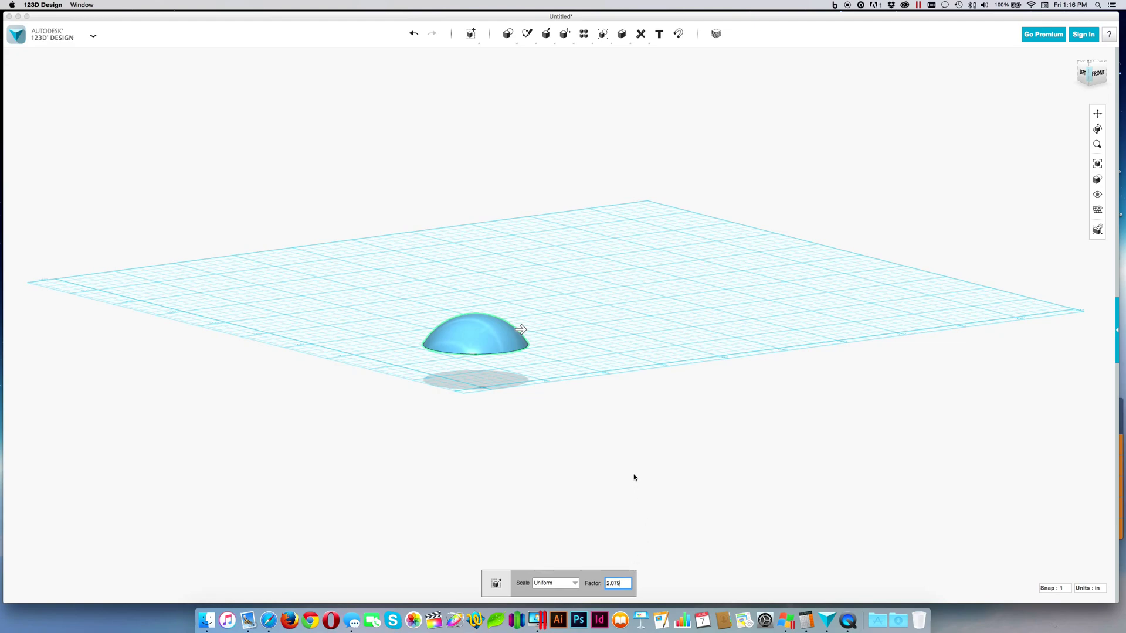
{"action": "key", "text": "Return"}
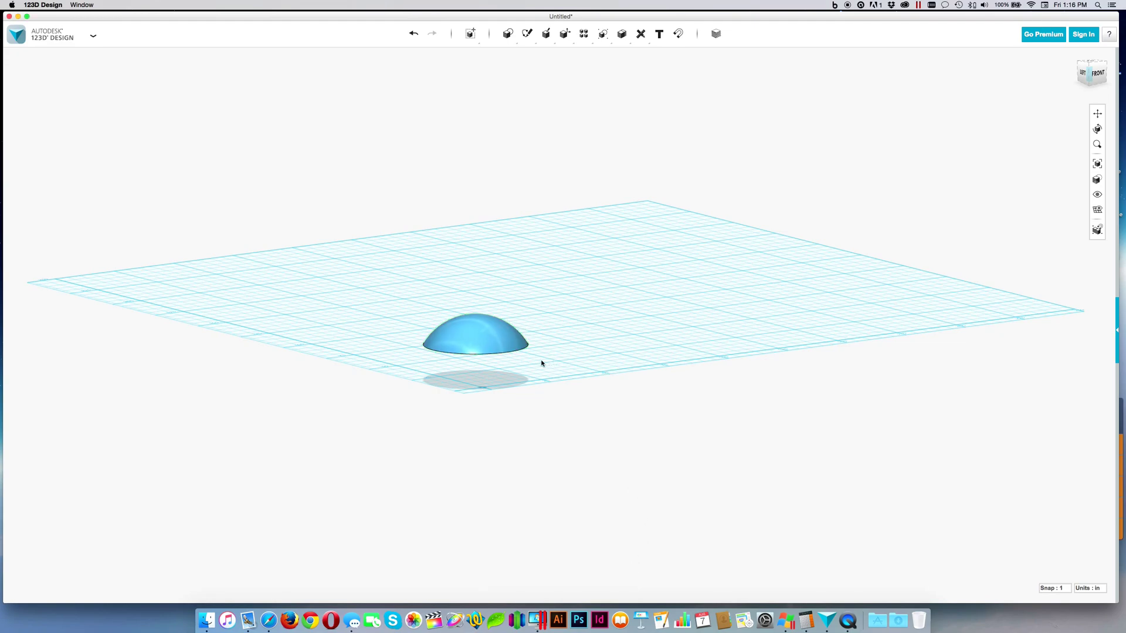
{"action": "left_click", "coordinate": [502, 339]}
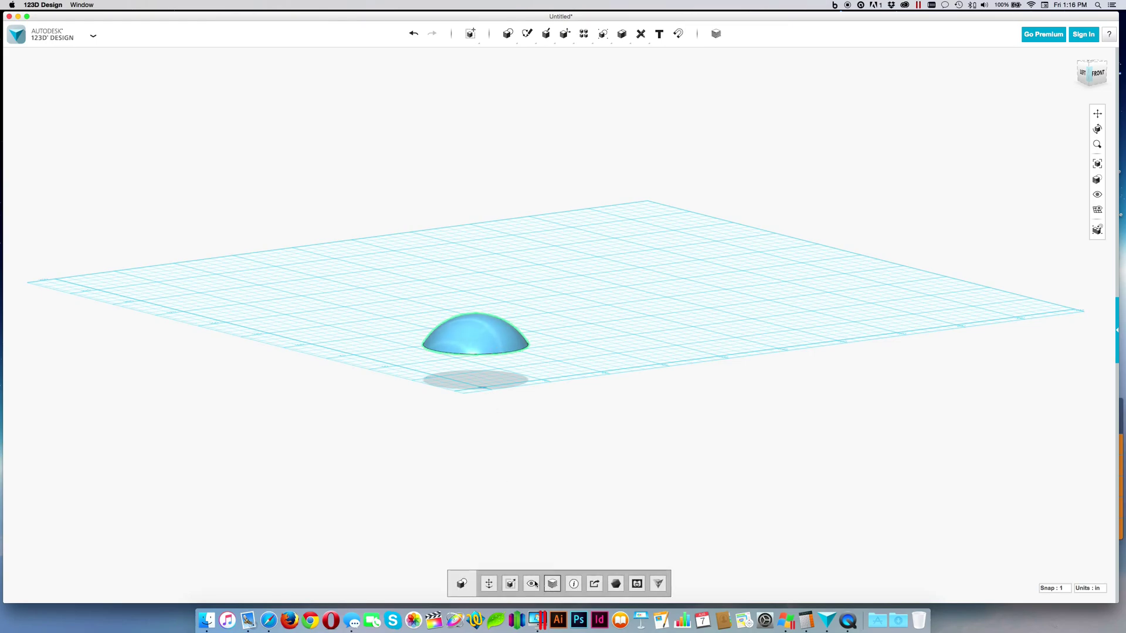
Display the enlarged dome's dimensions, then send the dome to 123D Make
{"action": "left_click", "coordinate": [575, 584]}
{"action": "right_click_drag", "start_coordinate": [593, 473], "coordinate": [565, 445]}
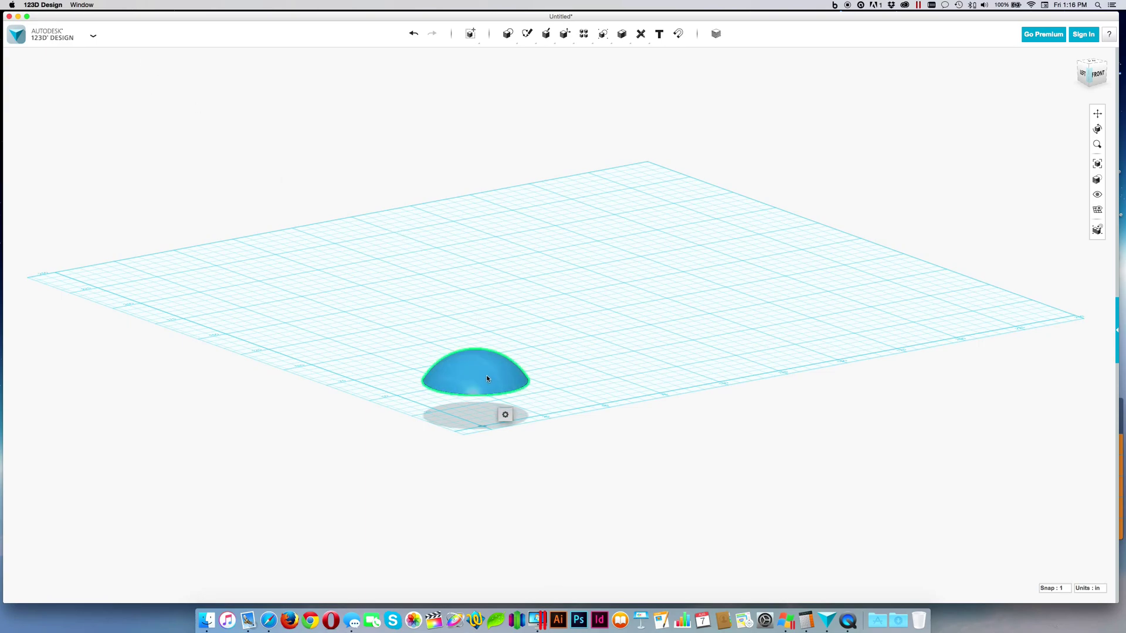
{"action": "mouse_move", "coordinate": [506, 415]}
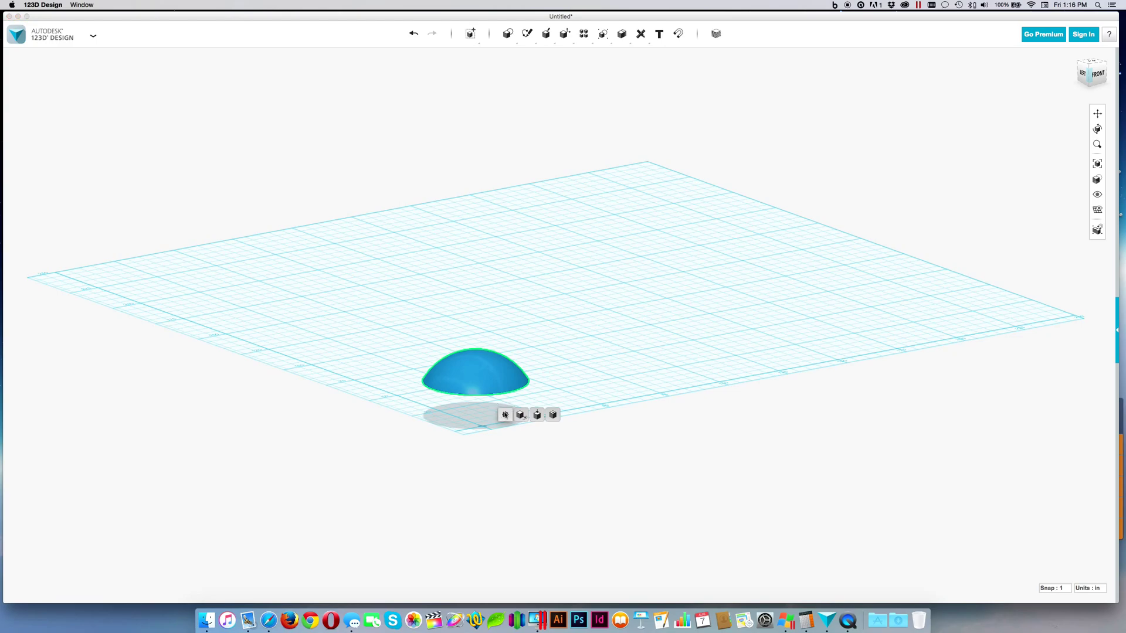
{"action": "left_click", "coordinate": [493, 382]}
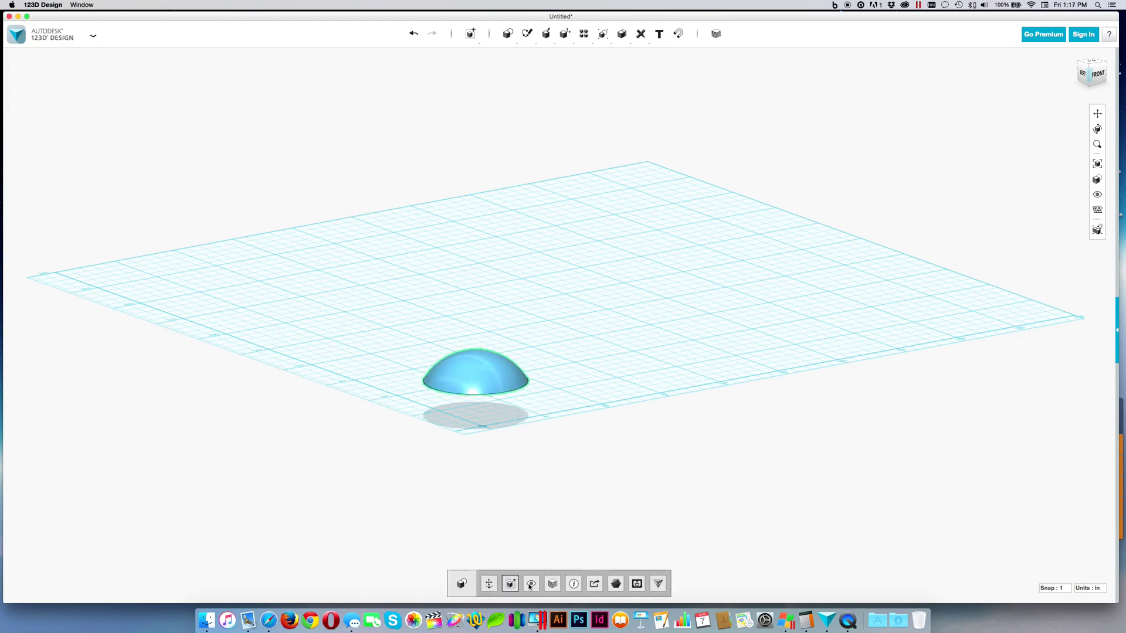
{"action": "left_click", "coordinate": [657, 589]}
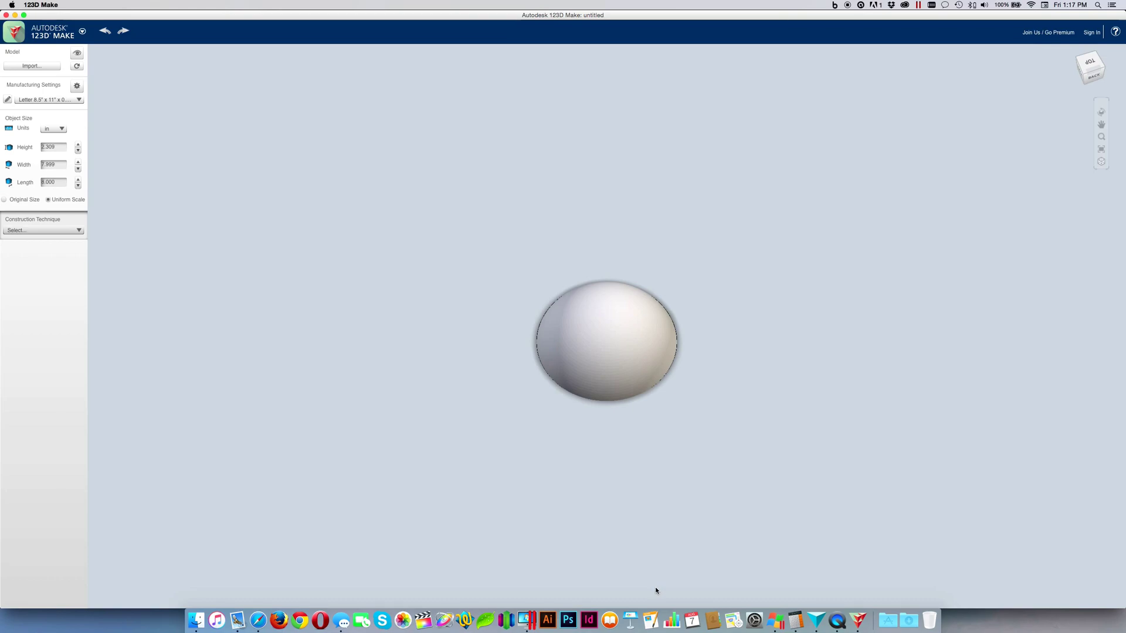
Set the imported dome to Original Size under Object Size
{"action": "left_click_drag", "start_coordinate": [637, 396], "coordinate": [635, 387]}
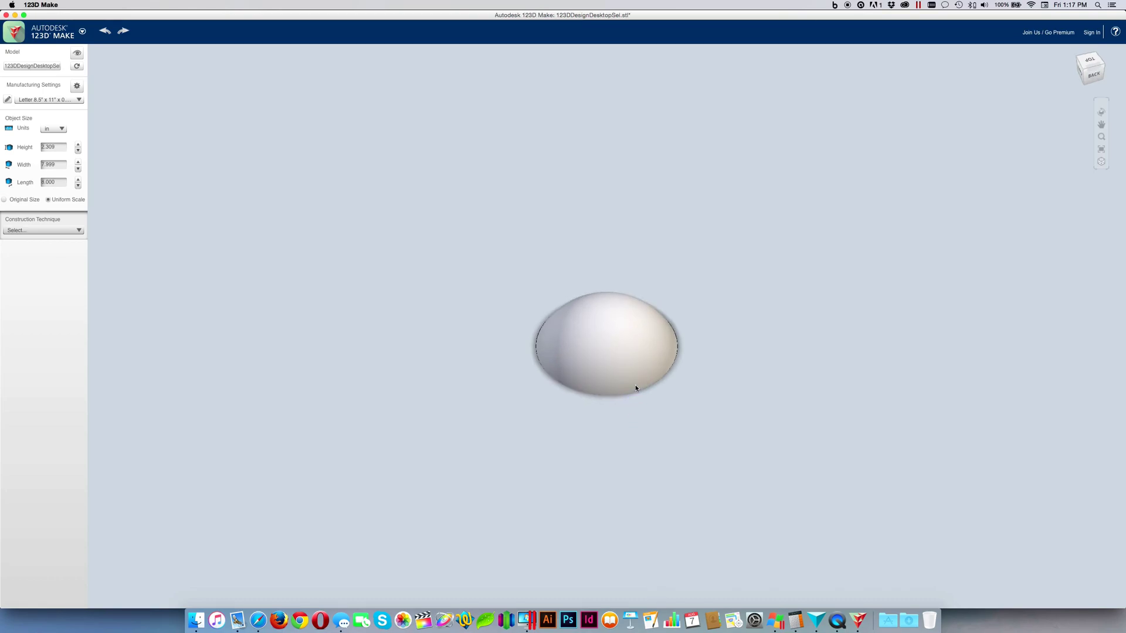
{"action": "left_click", "coordinate": [4, 201]}
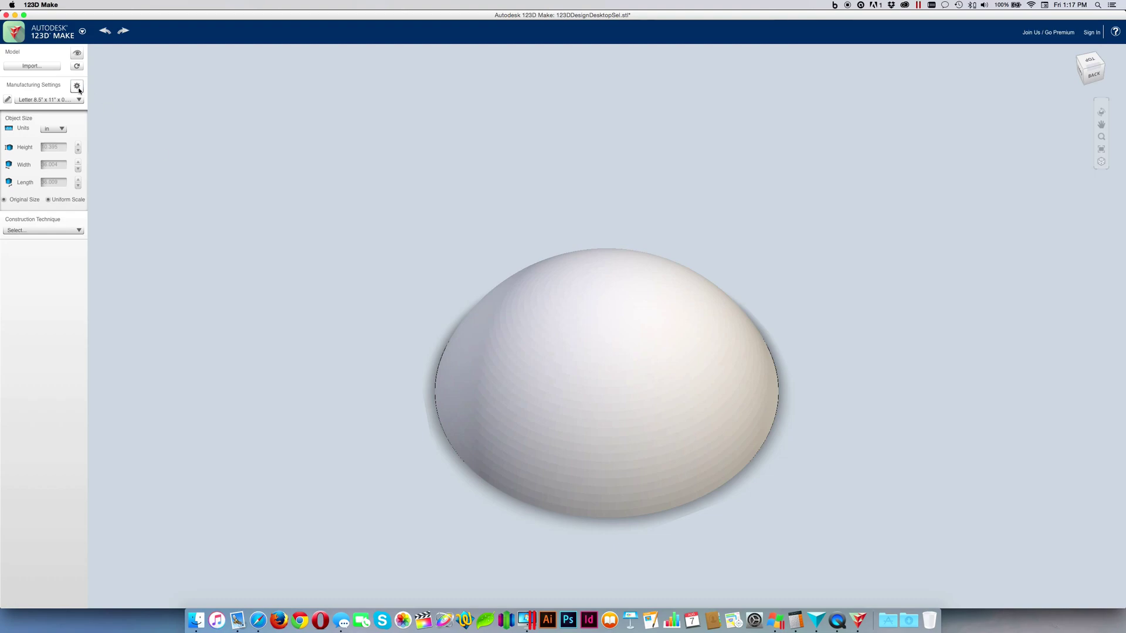
Review the 1/2" ply, 48" x 24" material preset, then bring up the Construction Technique list
{"action": "left_click", "coordinate": [8, 99]}
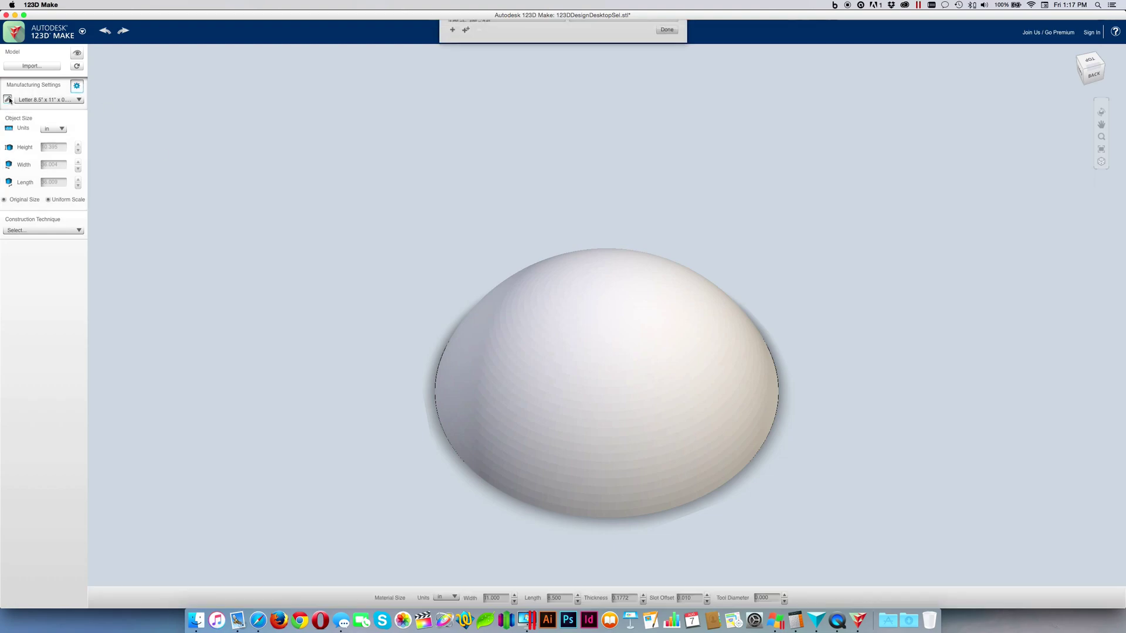
{"action": "scroll", "coordinate": [529, 144], "scroll_direction": "down", "scroll_amount": 2}
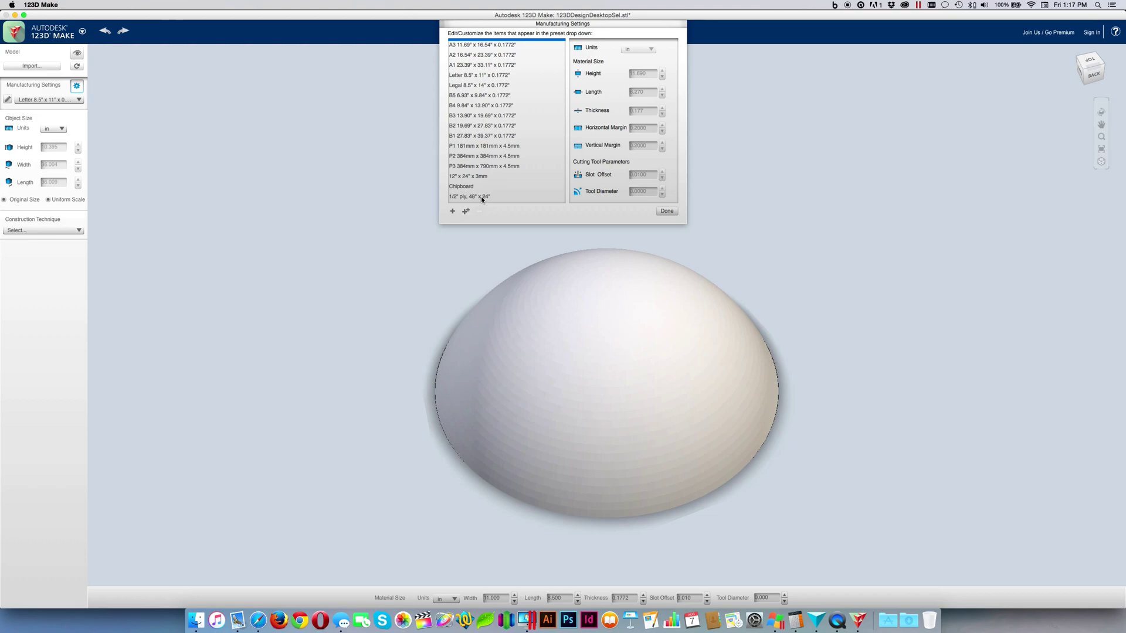
{"action": "left_click", "coordinate": [482, 199]}
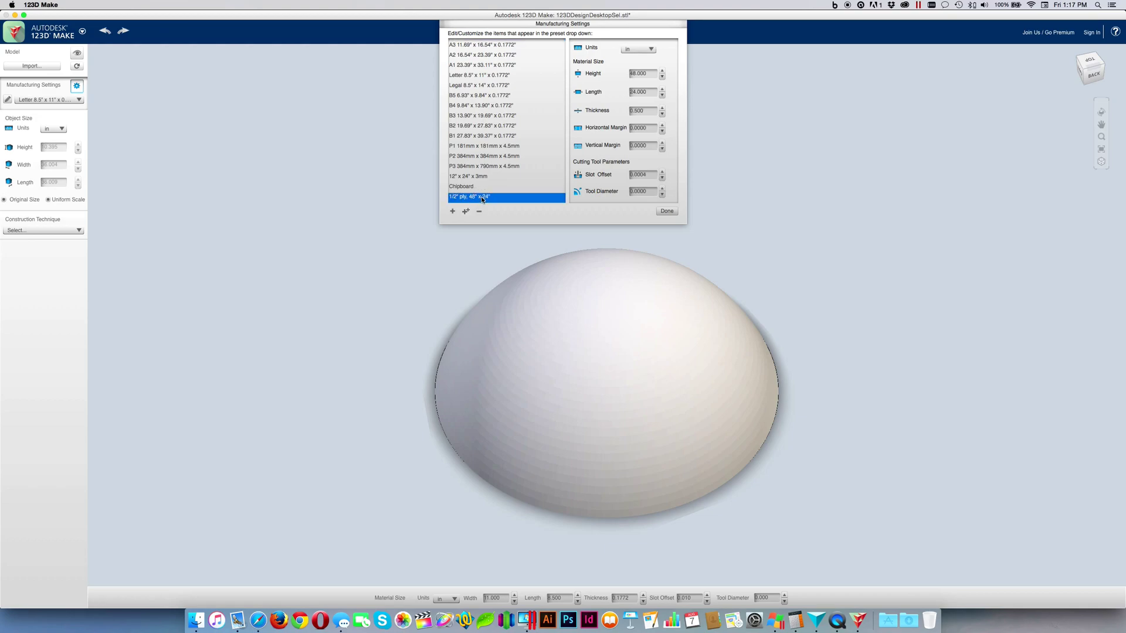
{"action": "left_click", "coordinate": [668, 211]}
{"action": "left_click", "coordinate": [59, 230]}
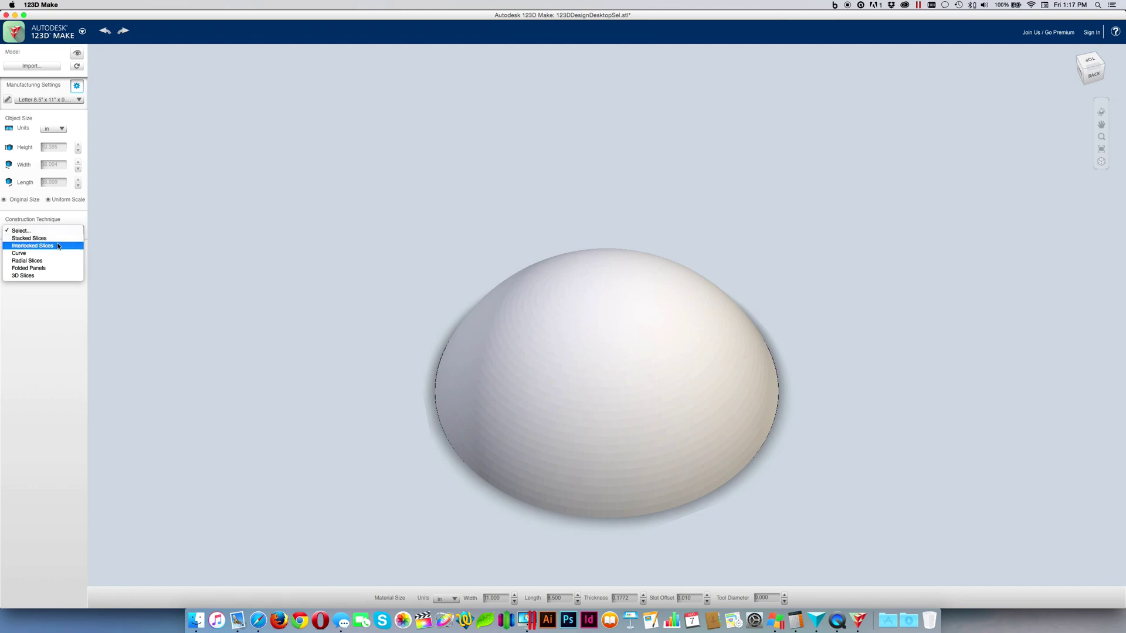
Build the dome as Interlocked Slices laid out on 1/2" ply, 48" x 24" sheets
{"action": "left_click", "coordinate": [59, 245]}
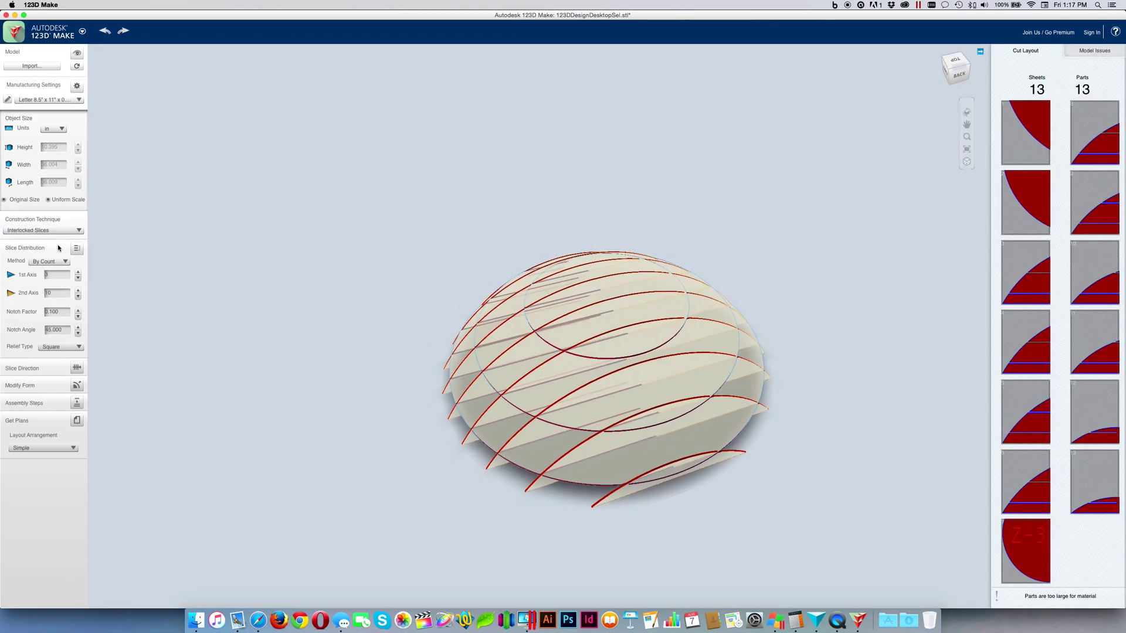
{"action": "right_click_drag", "start_coordinate": [779, 337], "coordinate": [701, 357]}
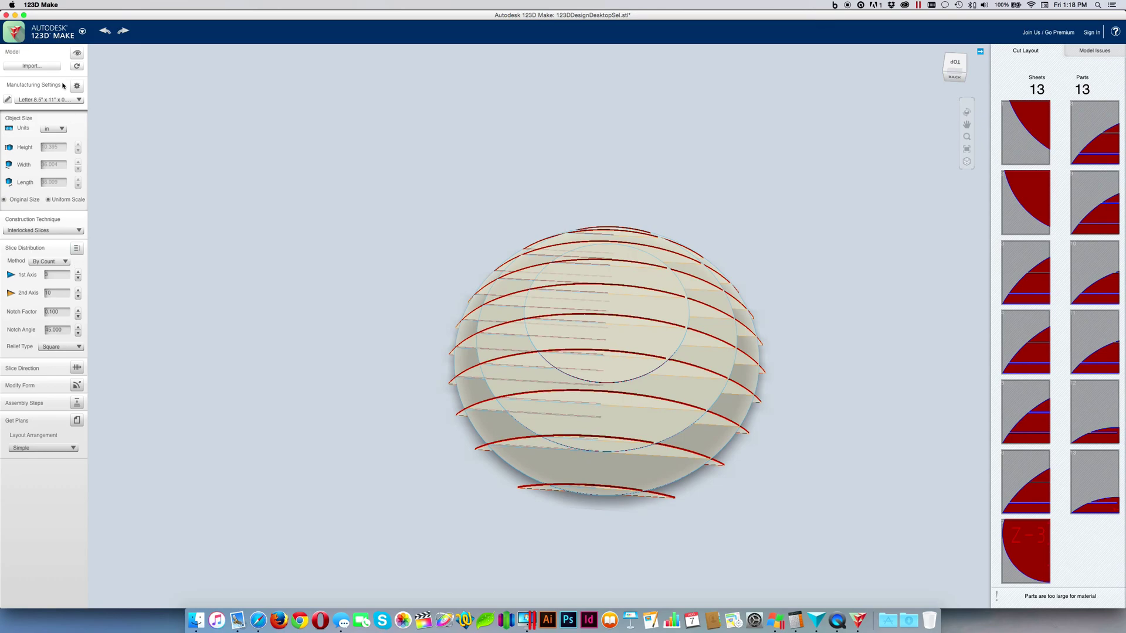
{"action": "left_click", "coordinate": [77, 101]}
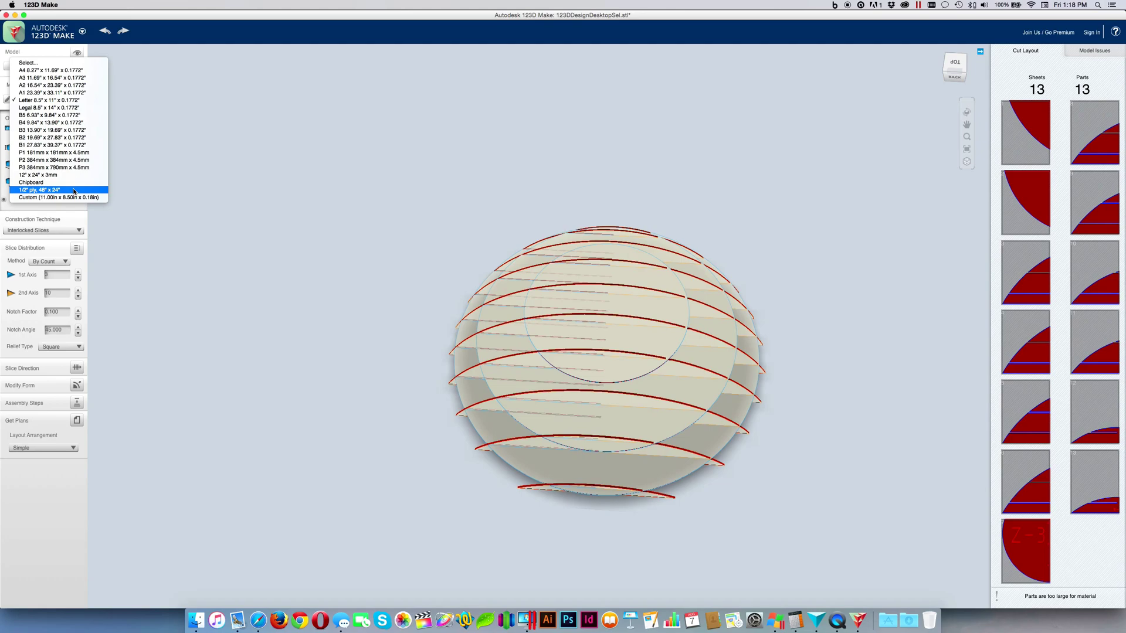
{"action": "left_click", "coordinate": [74, 190]}
{"action": "left_click_drag", "start_coordinate": [411, 254], "coordinate": [423, 197]}
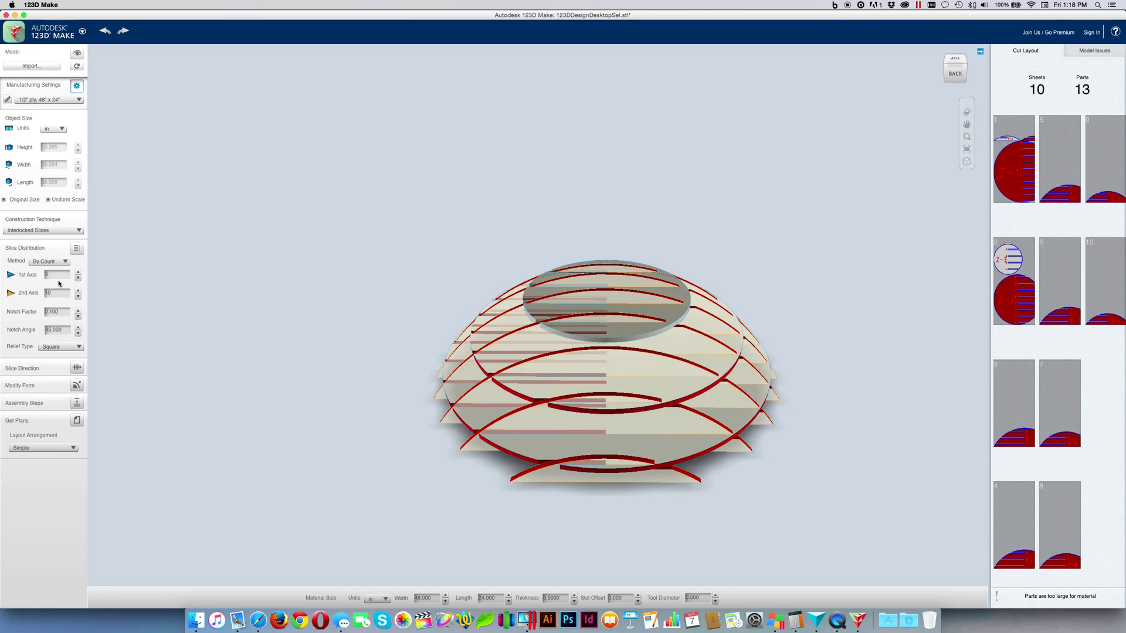
{"action": "left_click", "coordinate": [54, 311]}
Rotate the slice direction 90° with the gizmo, giving 13 parts on 5 sheets
{"action": "left_click", "coordinate": [80, 369]}
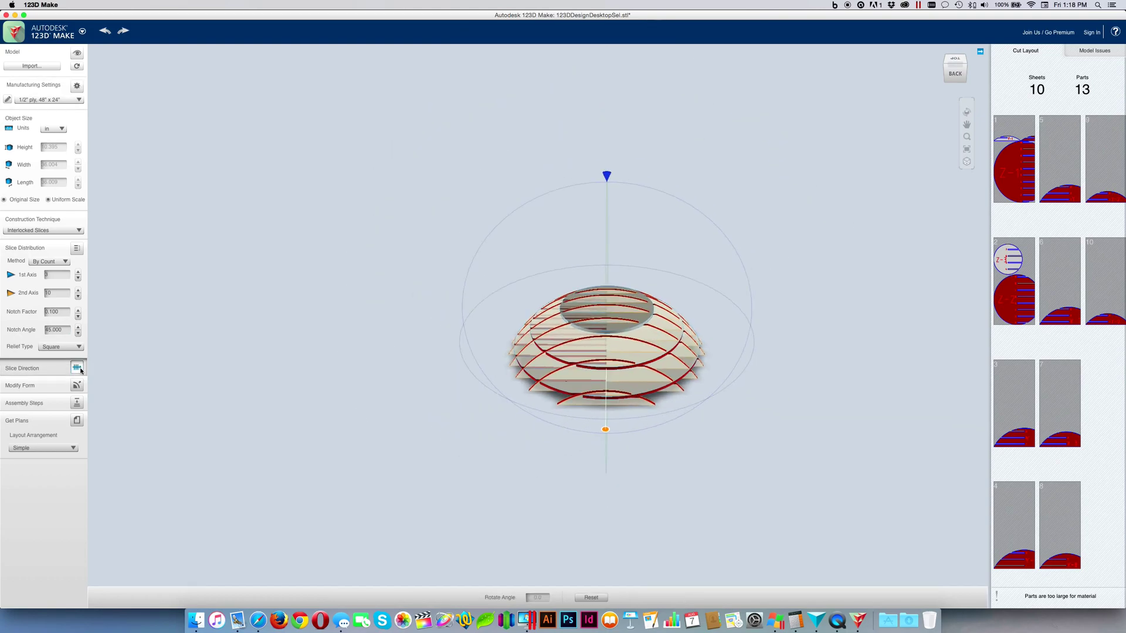
{"action": "right_click_drag", "start_coordinate": [762, 377], "coordinate": [839, 397]}
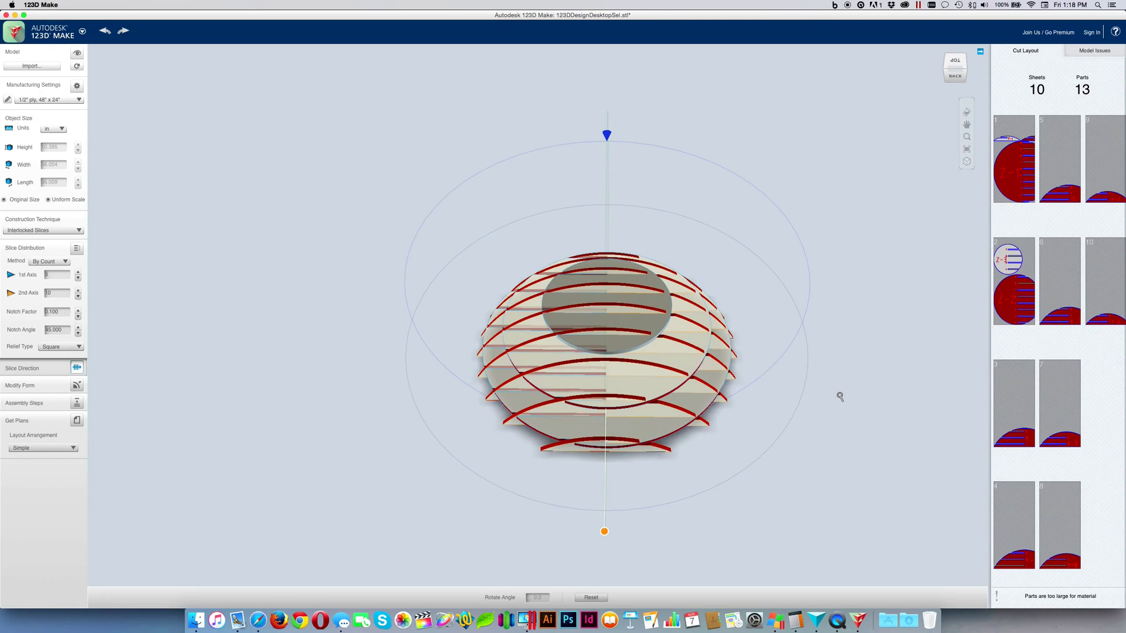
{"action": "mouse_move", "coordinate": [802, 465]}
{"action": "right_mouse_down"}
{"action": "mouse_move", "coordinate": [789, 390]}
{"action": "mouse_move", "coordinate": [797, 417]}
{"action": "right_mouse_up"}
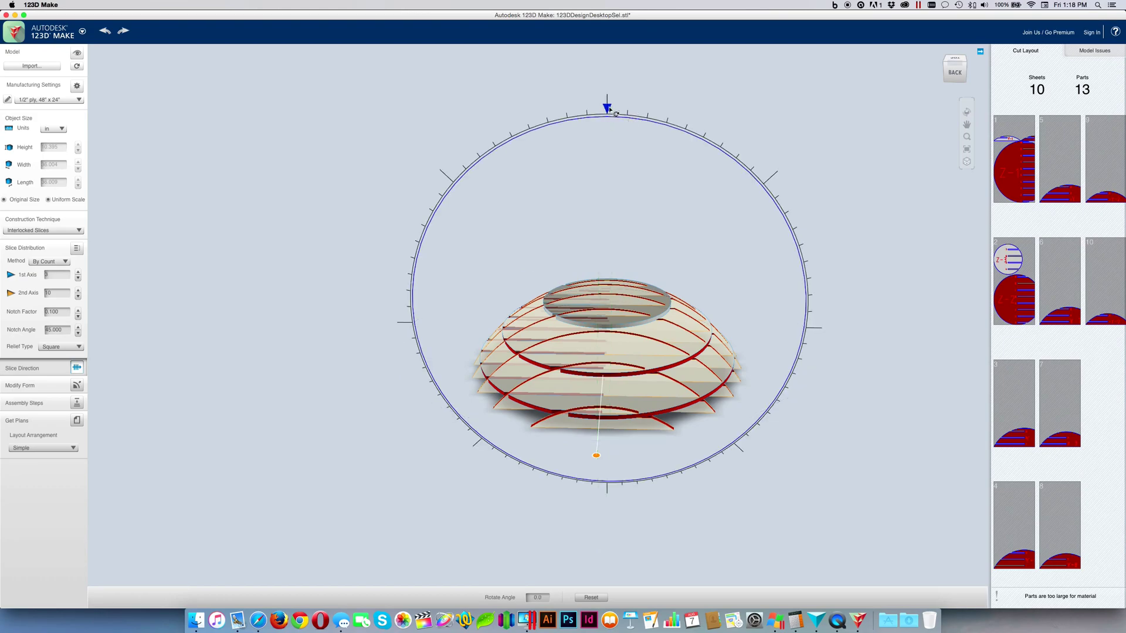
{"action": "mouse_move", "coordinate": [610, 109]}
{"action": "left_mouse_down"}
{"action": "mouse_move", "coordinate": [692, 125]}
{"action": "mouse_move", "coordinate": [774, 178]}
{"action": "mouse_move", "coordinate": [832, 328]}
{"action": "left_mouse_up"}
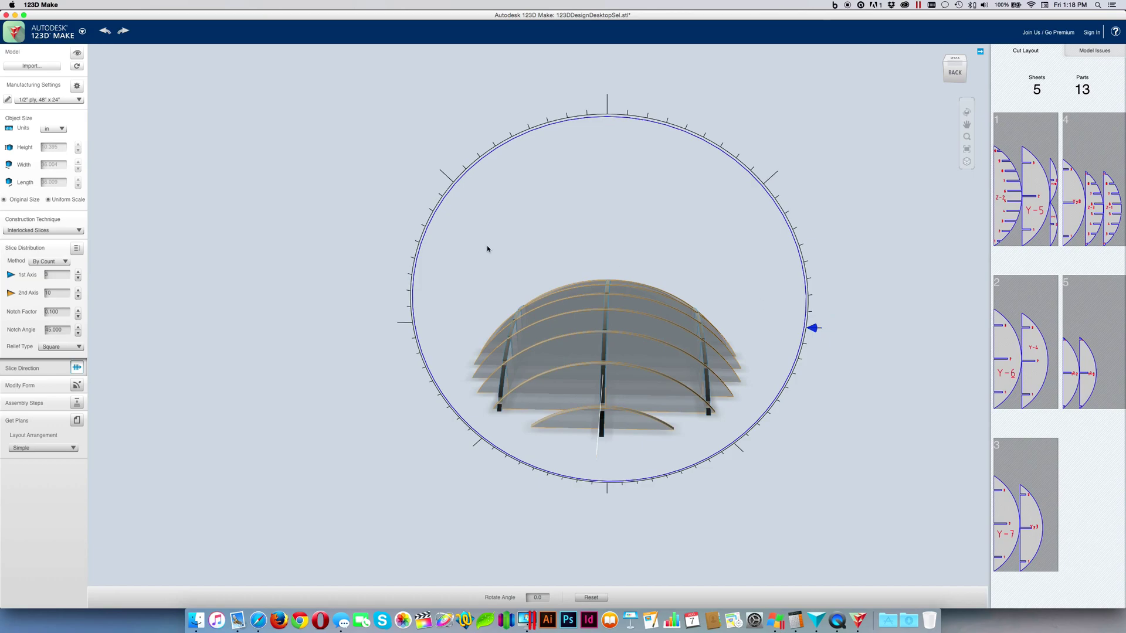
{"action": "left_click", "coordinate": [76, 368]}
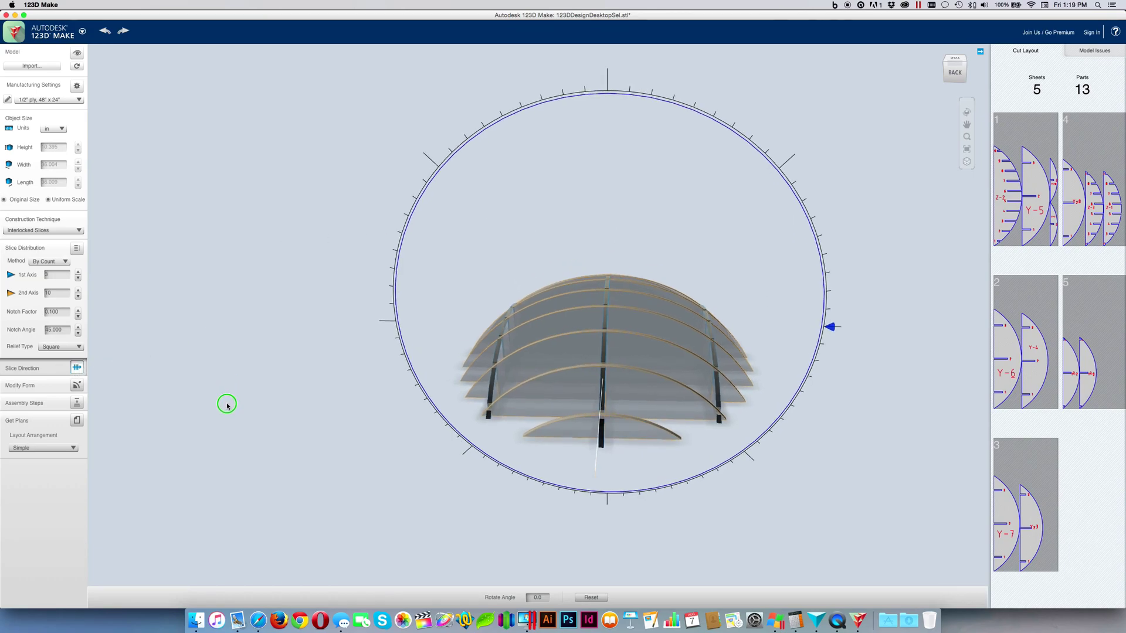
{"action": "left_click_drag", "start_coordinate": [226, 403], "coordinate": [225, 485]}
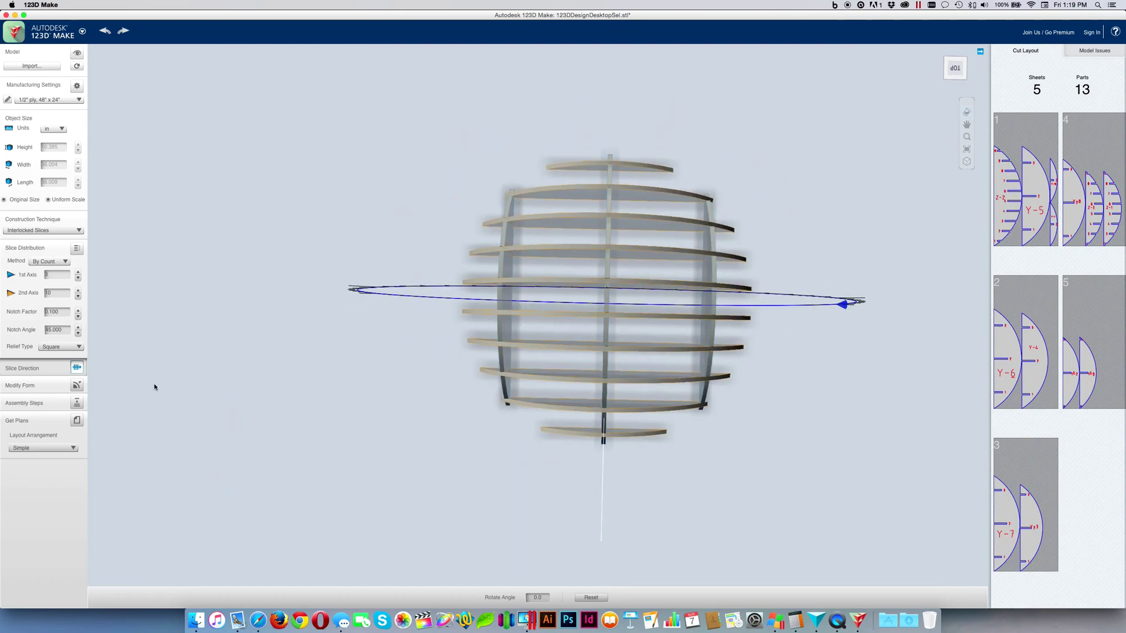
Set the slice distribution to 5 slices on the 1st axis and 5 on the 2nd
{"action": "left_click", "coordinate": [62, 274]}
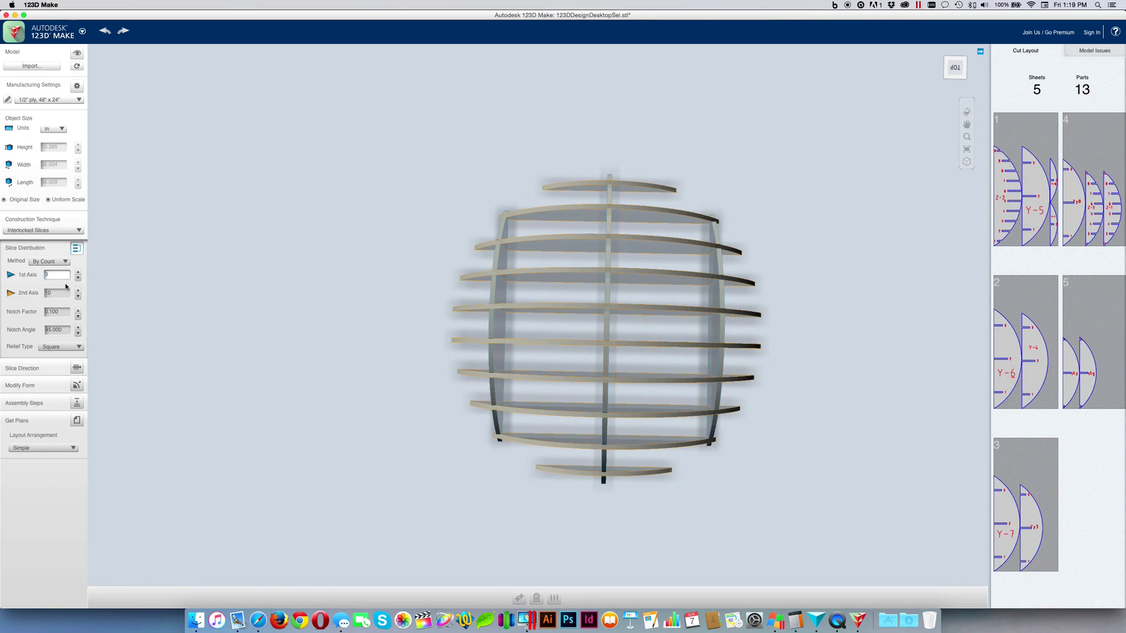
{"action": "left_click", "coordinate": [78, 272]}
{"action": "left_click", "coordinate": [78, 272]}
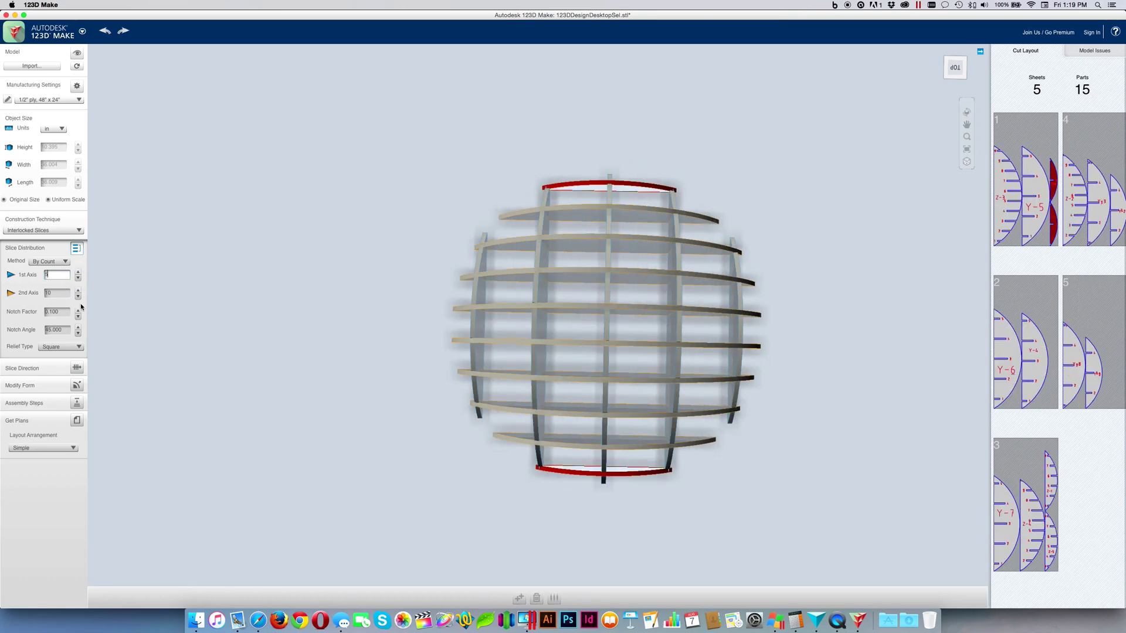
{"action": "left_click", "coordinate": [78, 298]}
{"action": "left_click", "coordinate": [78, 298]}
{"action": "left_click", "coordinate": [78, 298]}
{"action": "left_click", "coordinate": [78, 298]}
{"action": "left_click", "coordinate": [78, 298]}
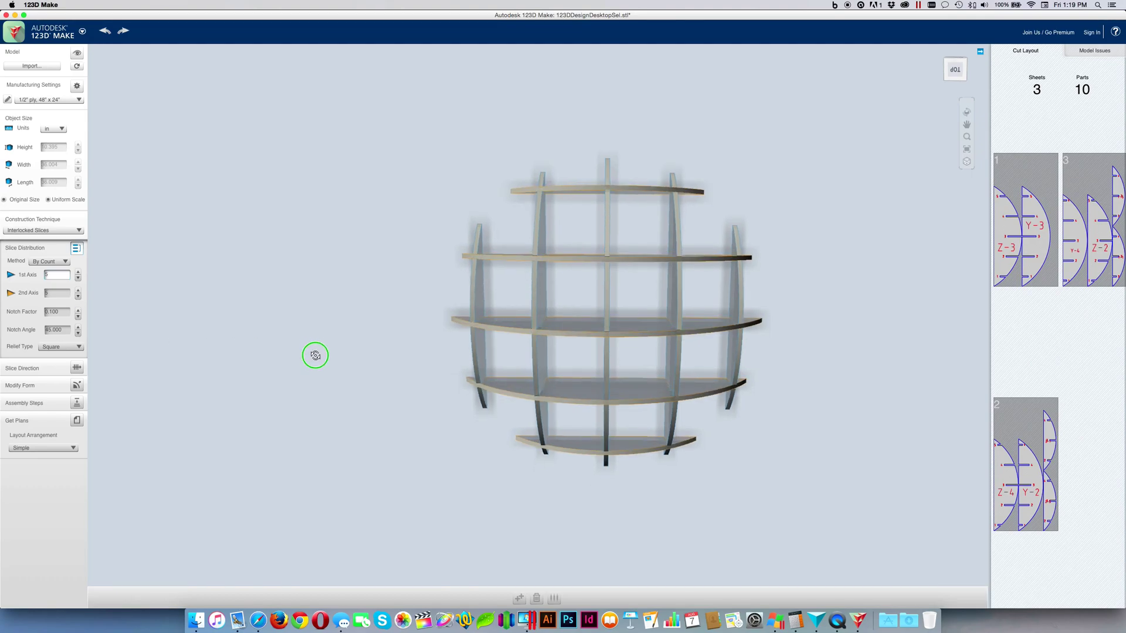
In a straight top view, drag the rightmost vertical slice inward
{"action": "left_click_drag", "start_coordinate": [315, 355], "coordinate": [316, 352]}
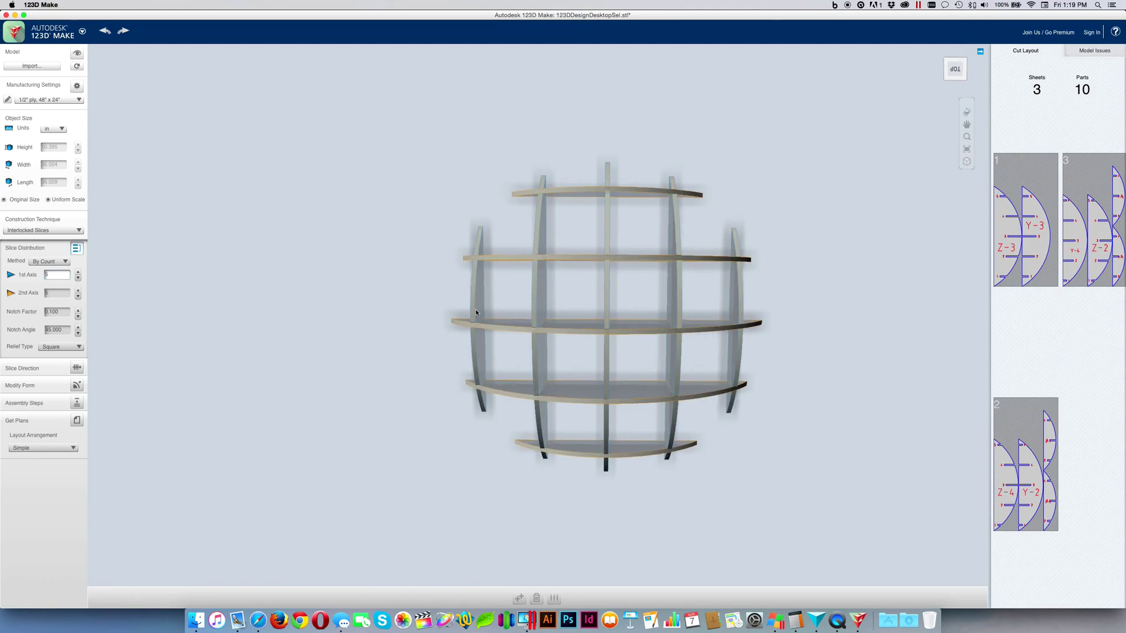
{"action": "left_click_drag", "start_coordinate": [477, 313], "coordinate": [580, 311]}
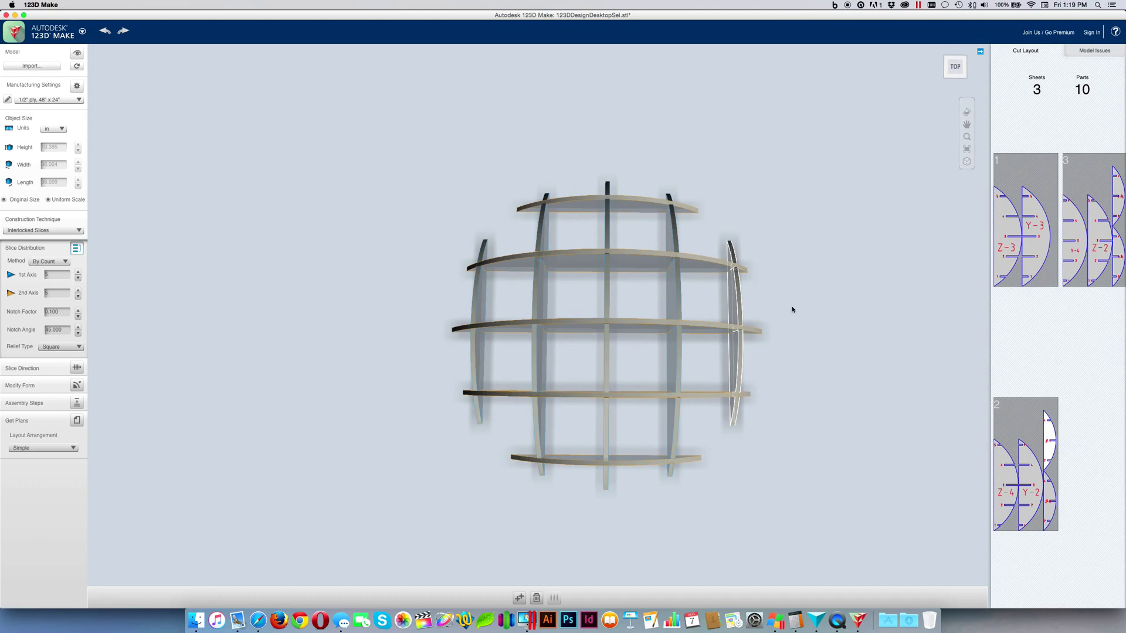
{"action": "left_click_drag", "start_coordinate": [740, 312], "coordinate": [632, 313]}
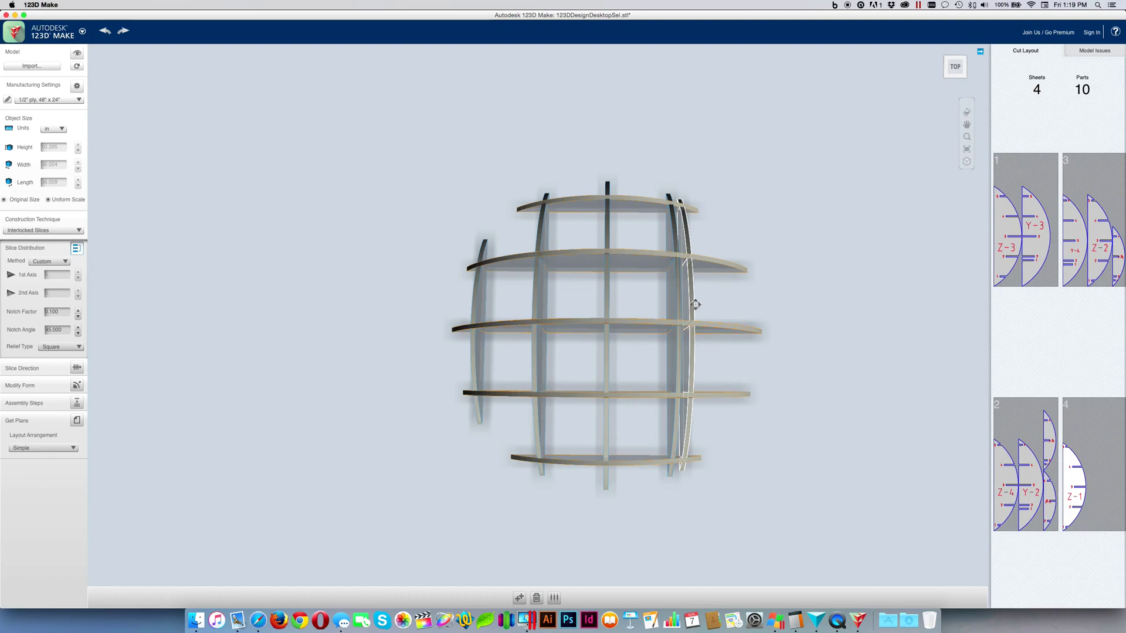
{"action": "left_click", "coordinate": [46, 261]}
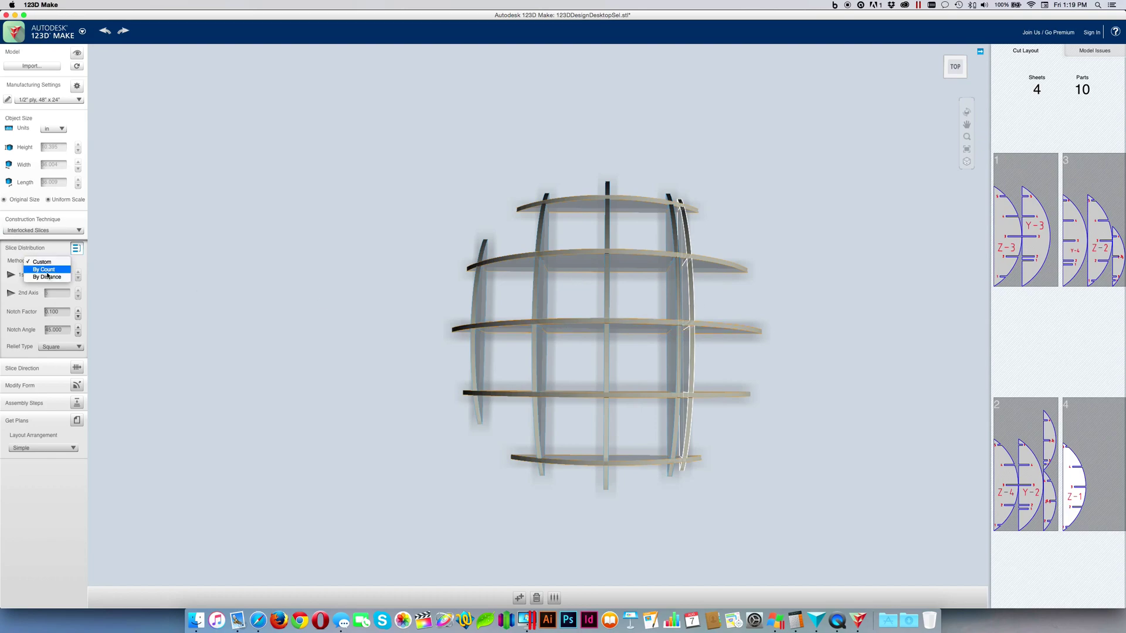
Switch the slice distribution method back to By Count, restoring 10 parts on 3 sheets
{"action": "left_click", "coordinate": [46, 271]}
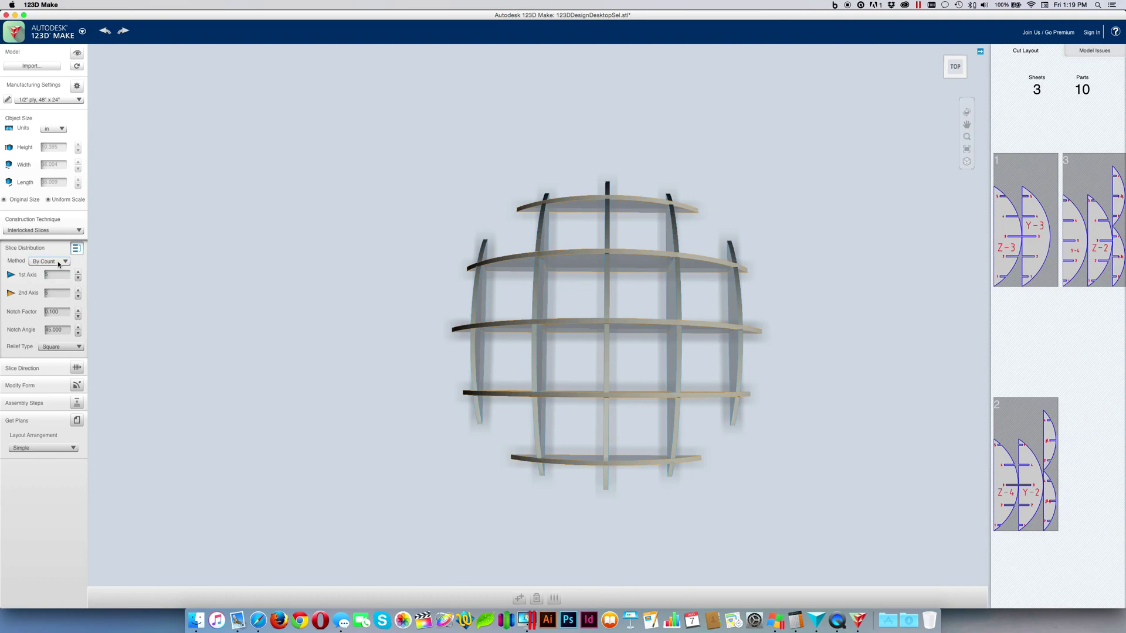
{"action": "left_click", "coordinate": [59, 264]}
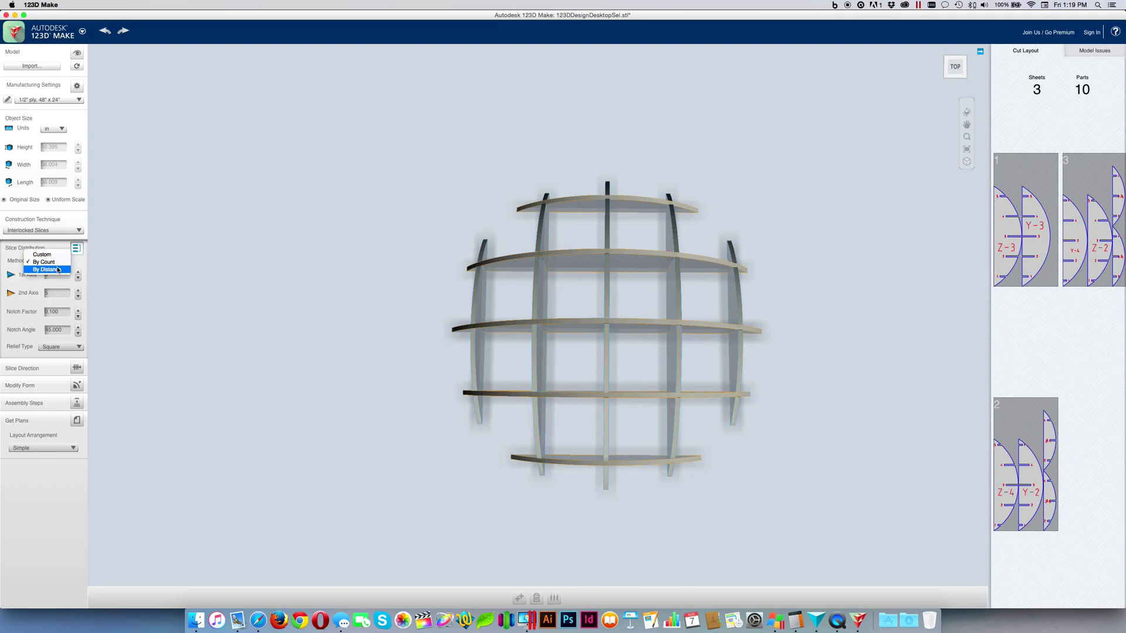
{"action": "left_click", "coordinate": [78, 264]}
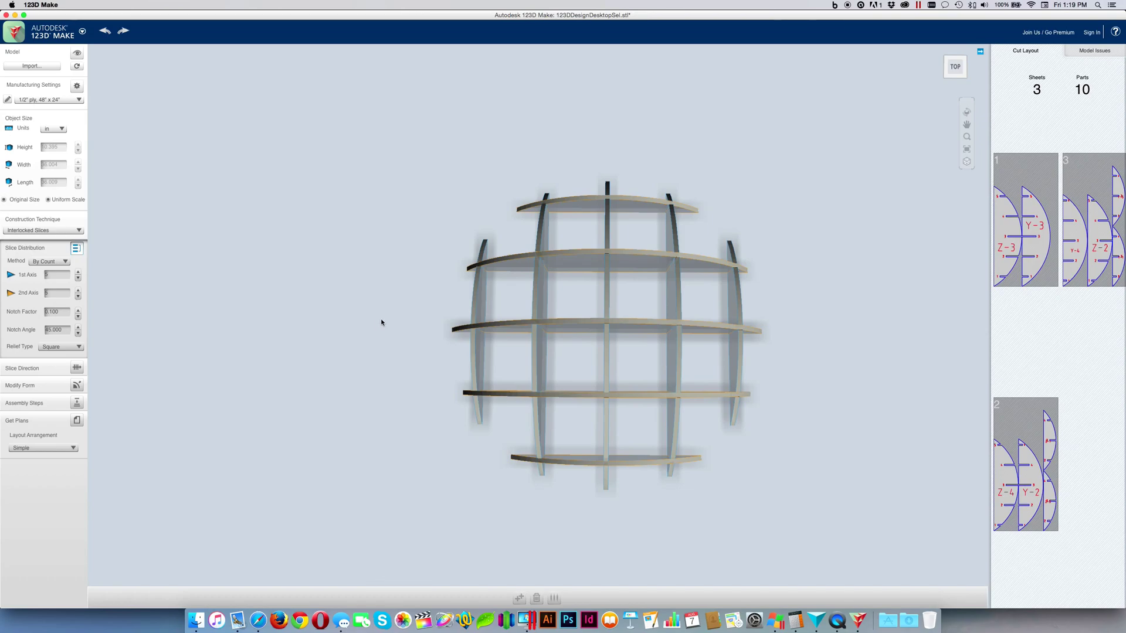
Open the cut plans and select PDF as the export file type
{"action": "left_click", "coordinate": [77, 424]}
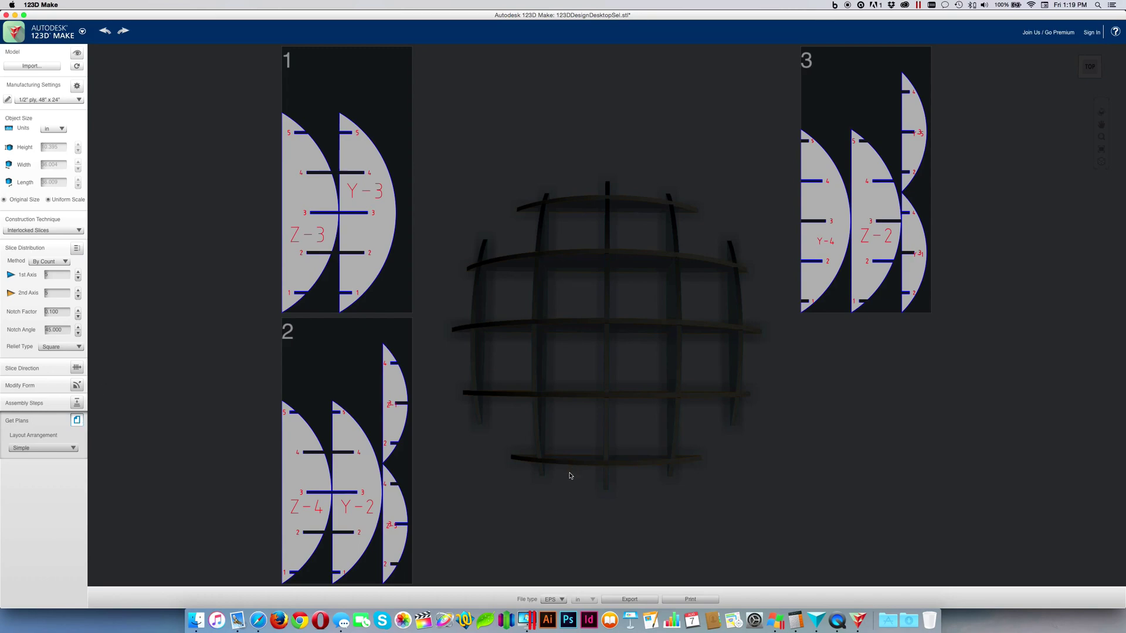
{"action": "left_click", "coordinate": [564, 600]}
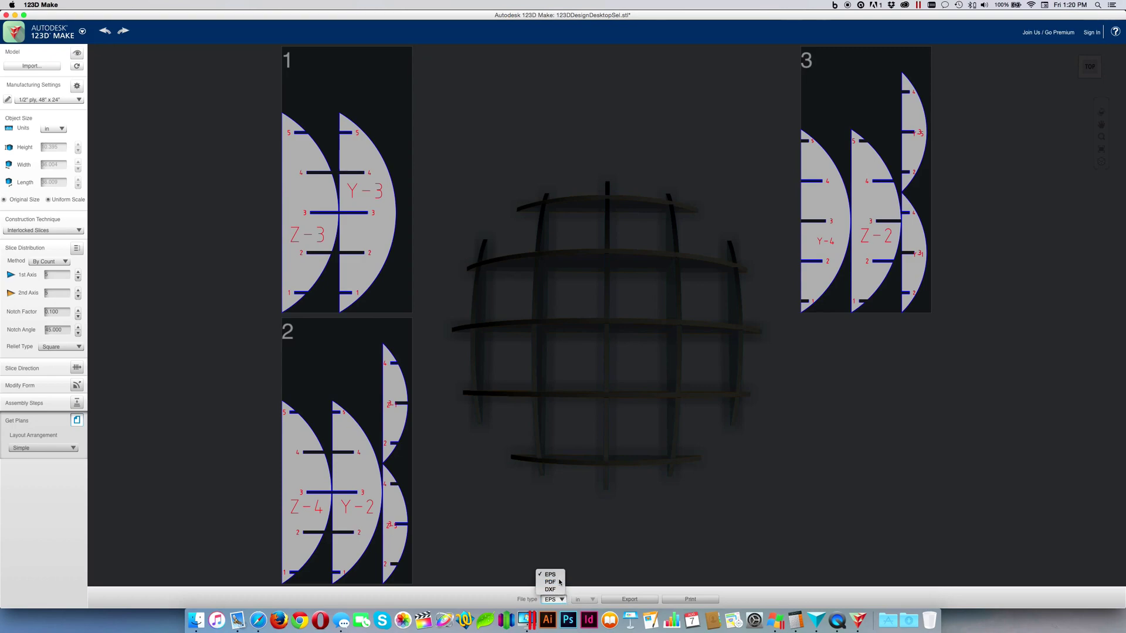
{"action": "left_click", "coordinate": [551, 583]}
Start the export and dismiss the Facebook sign-in window
{"action": "left_click", "coordinate": [648, 600]}
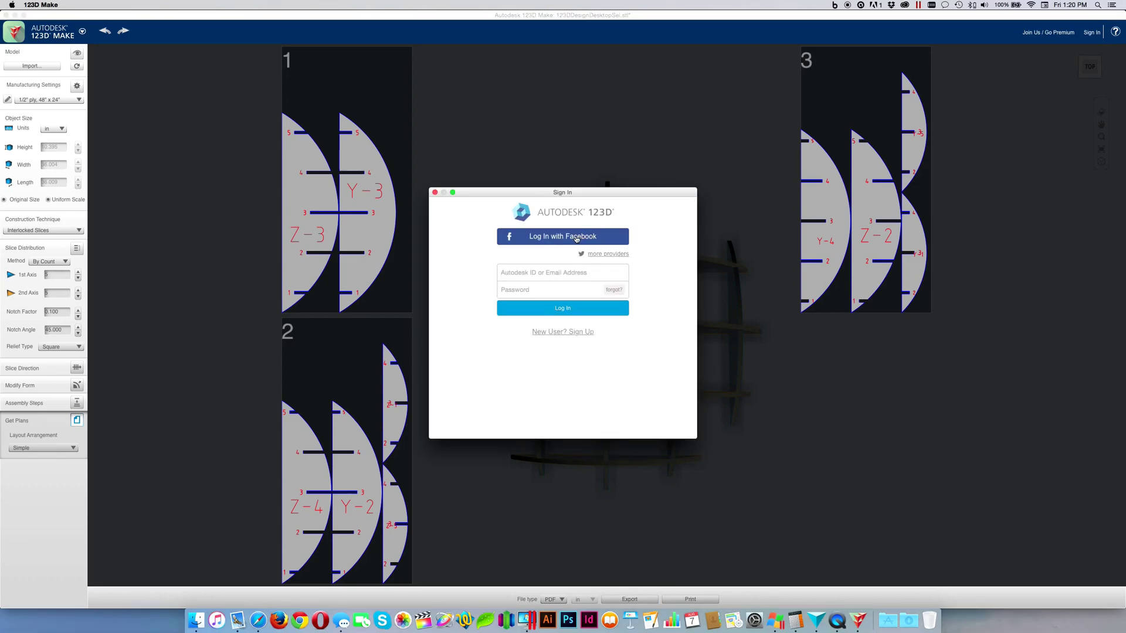
{"action": "left_click", "coordinate": [577, 238]}
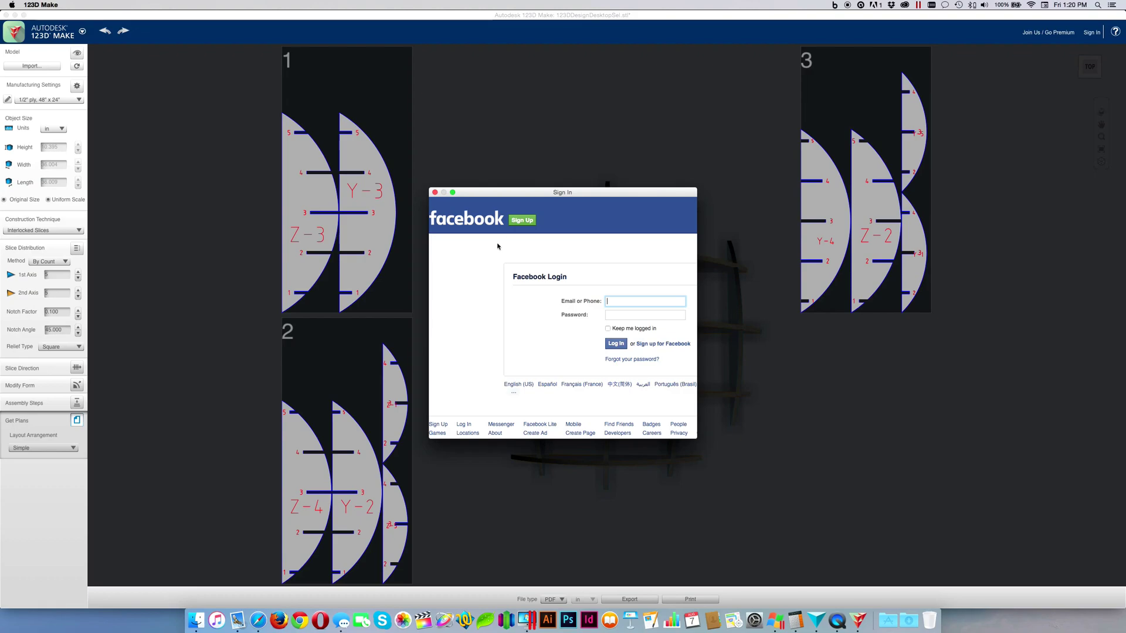
{"action": "left_click", "coordinate": [435, 193]}
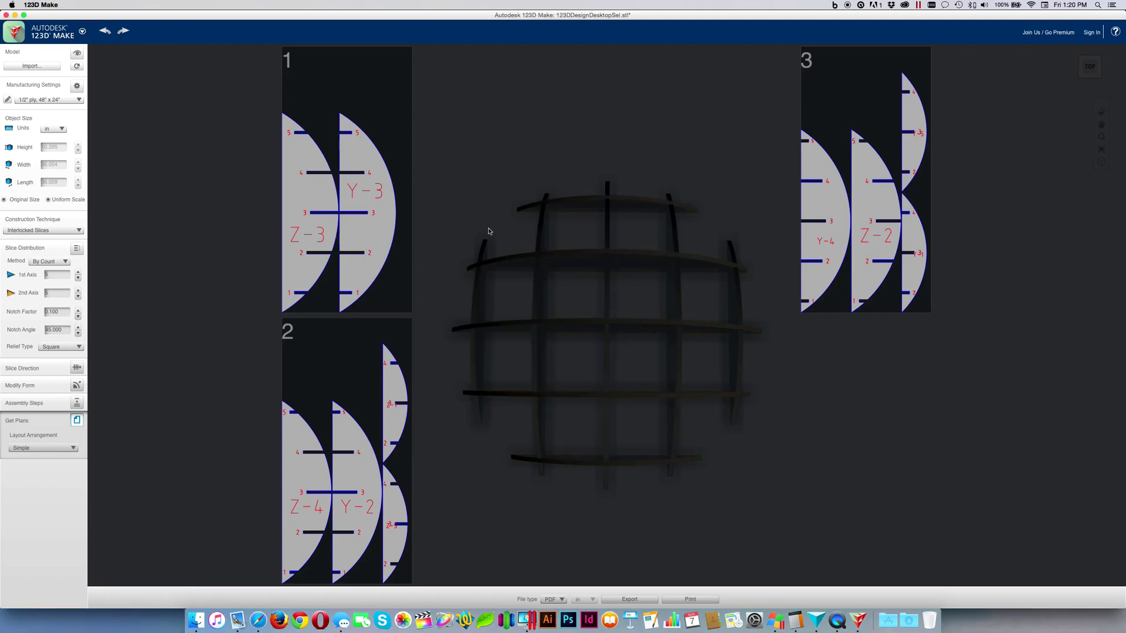
{"action": "left_click", "coordinate": [649, 600]}
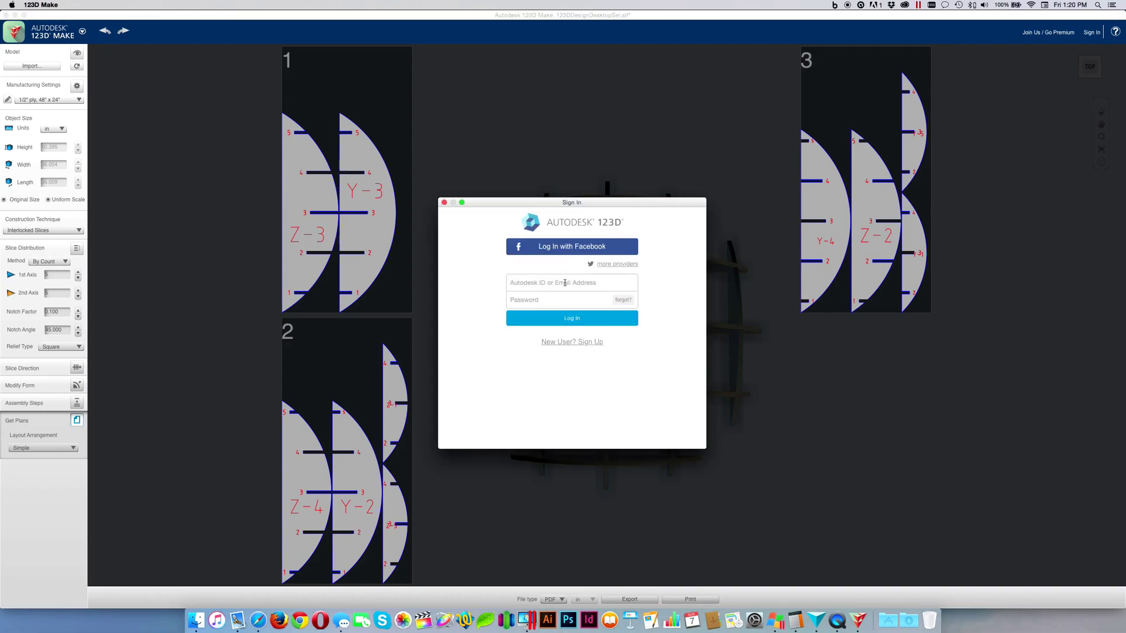
Sign in with the Autodesk account e-mail and password
{"action": "left_click", "coordinate": [565, 284]}
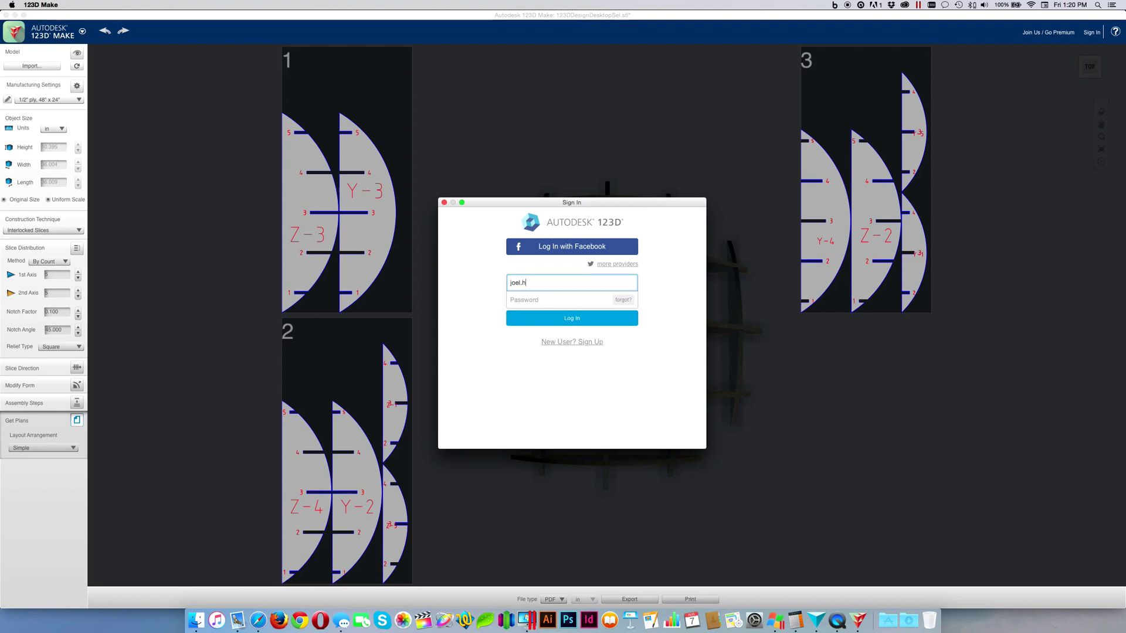
{"action": "key", "text": "Tab"}
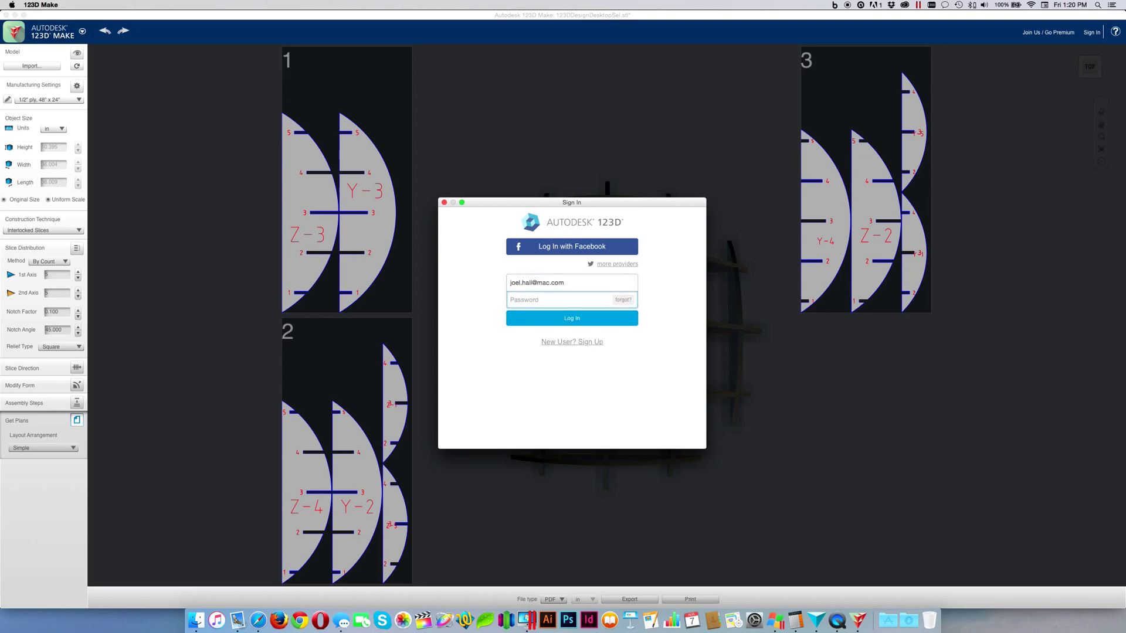
{"action": "type", "text": "••••"}
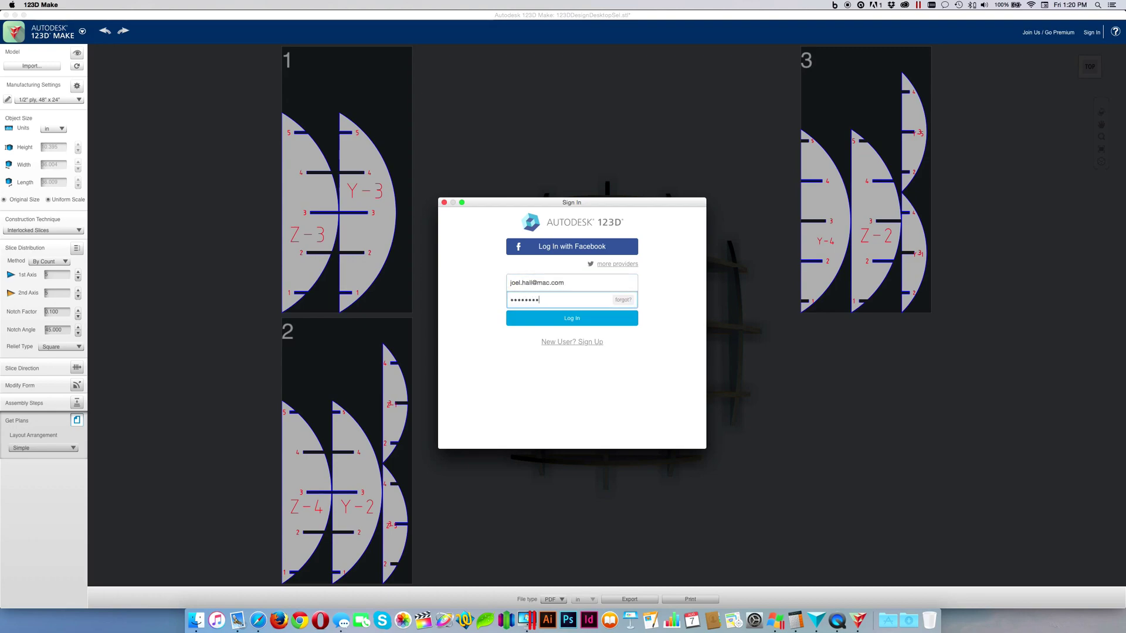
{"action": "type", "text": "•"}
{"action": "key", "text": "Return"}
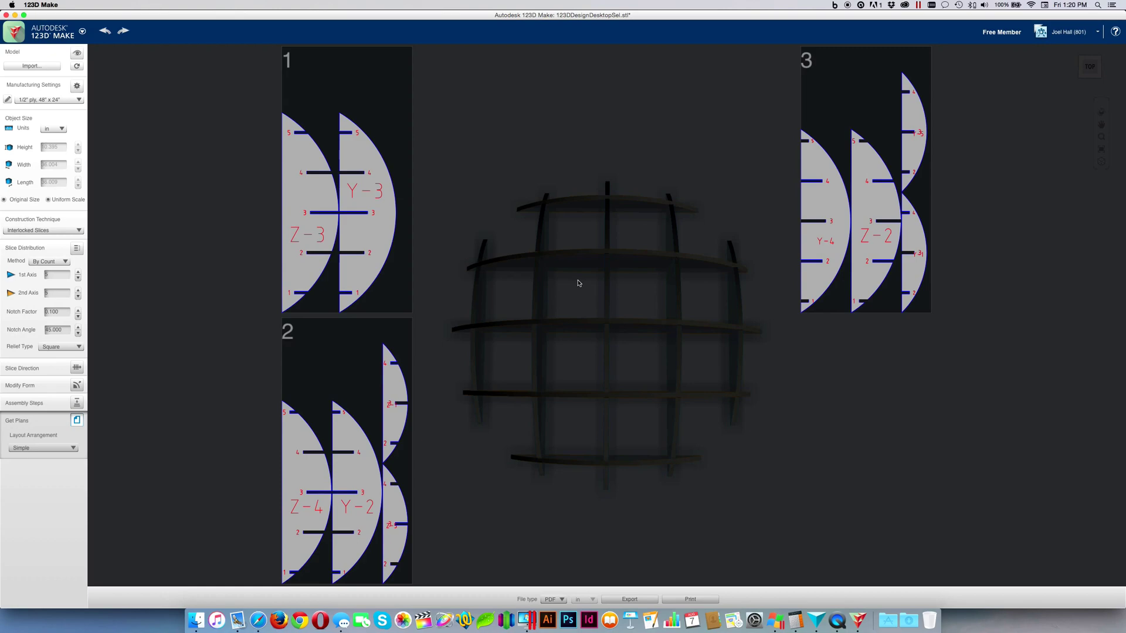
{"action": "left_click", "coordinate": [1095, 34]}
Go to My Projects and list the account's Models, such as E_LargerHoles and Final_E_9
{"action": "left_click", "coordinate": [1059, 73]}
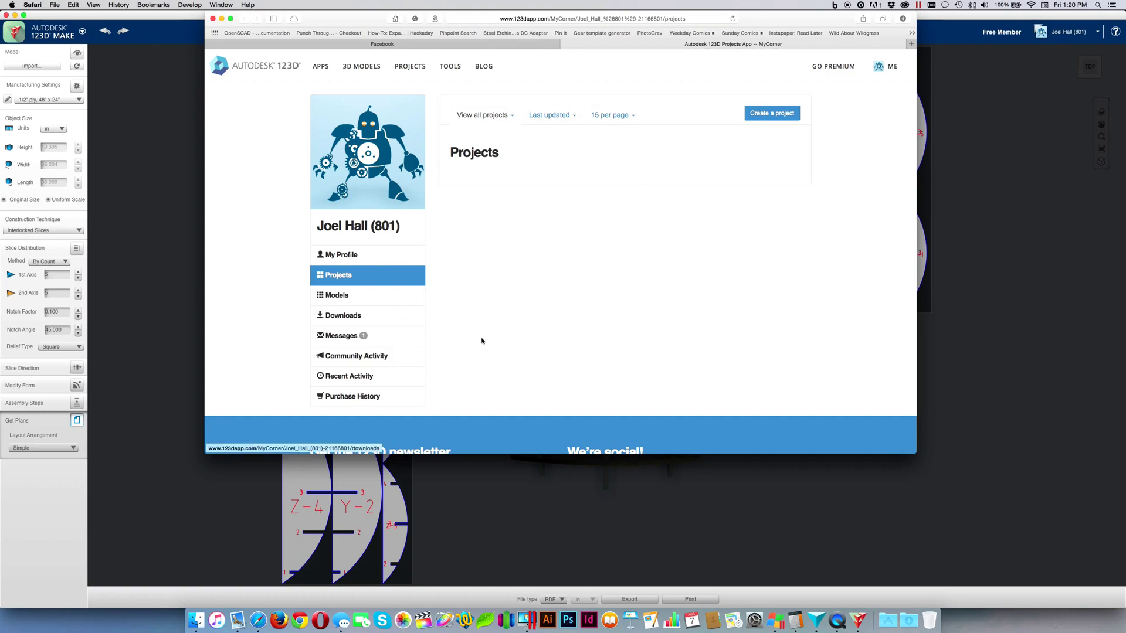
{"action": "scroll", "coordinate": [486, 341], "scroll_direction": "down", "scroll_amount": 2}
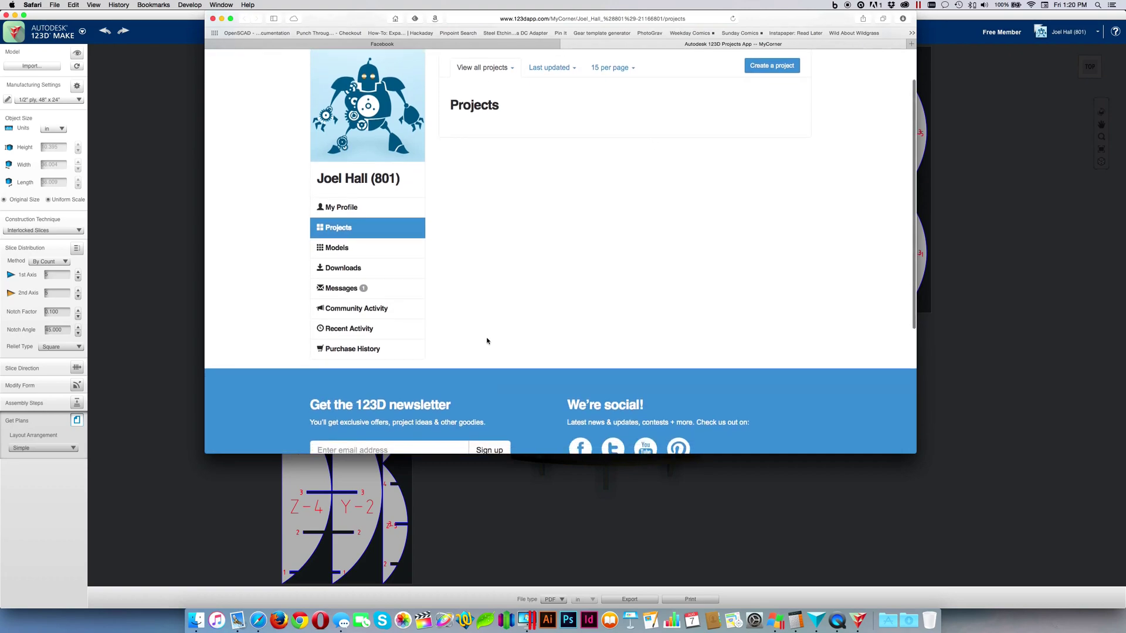
{"action": "left_click", "coordinate": [358, 258]}
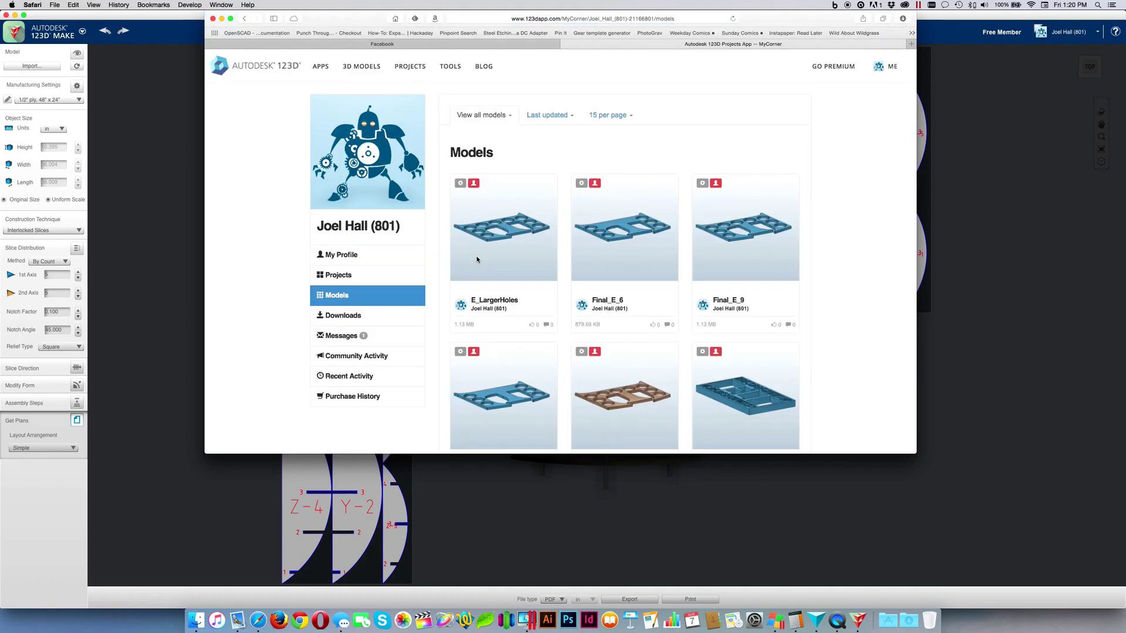
{"action": "scroll", "coordinate": [776, 283], "scroll_direction": "down", "scroll_amount": 5}
{"action": "scroll", "coordinate": [776, 283], "scroll_direction": "down", "scroll_amount": 5}
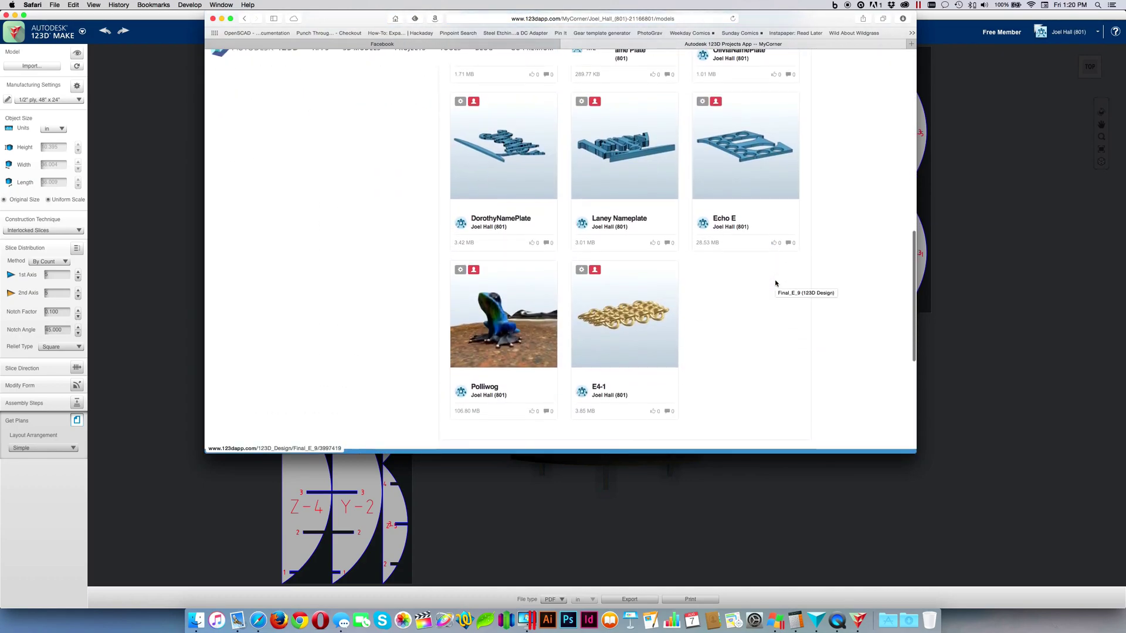
{"action": "scroll", "coordinate": [776, 283], "scroll_direction": "up", "scroll_amount": 10}
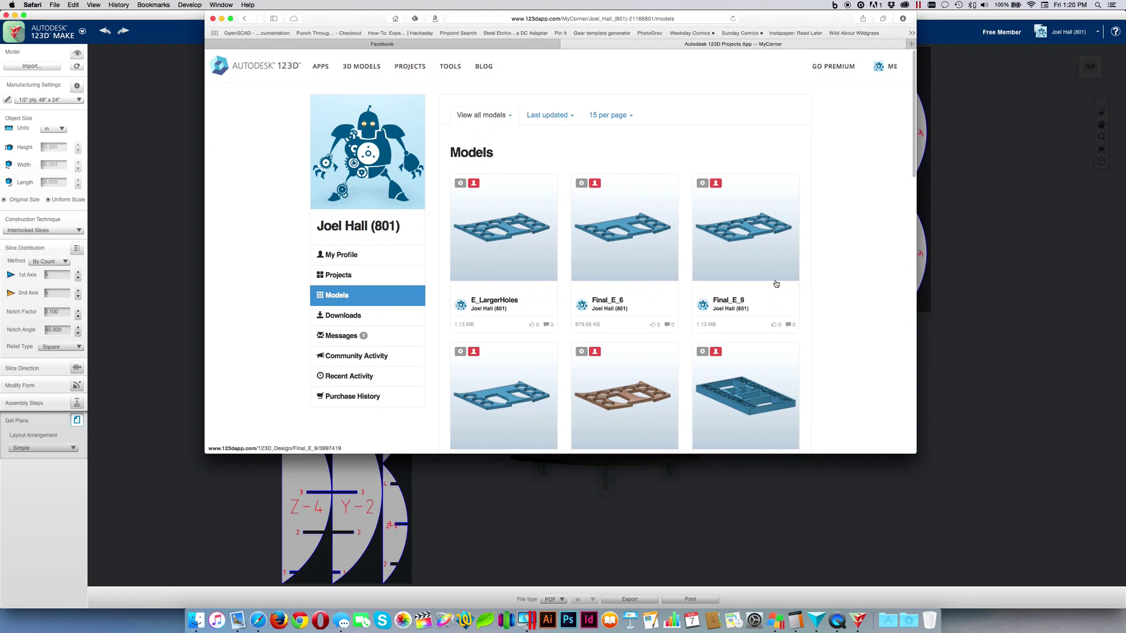
Export the plans as Shelves.pdf to the Desktop and move the file to the desktop centre
{"action": "left_click", "coordinate": [813, 522]}
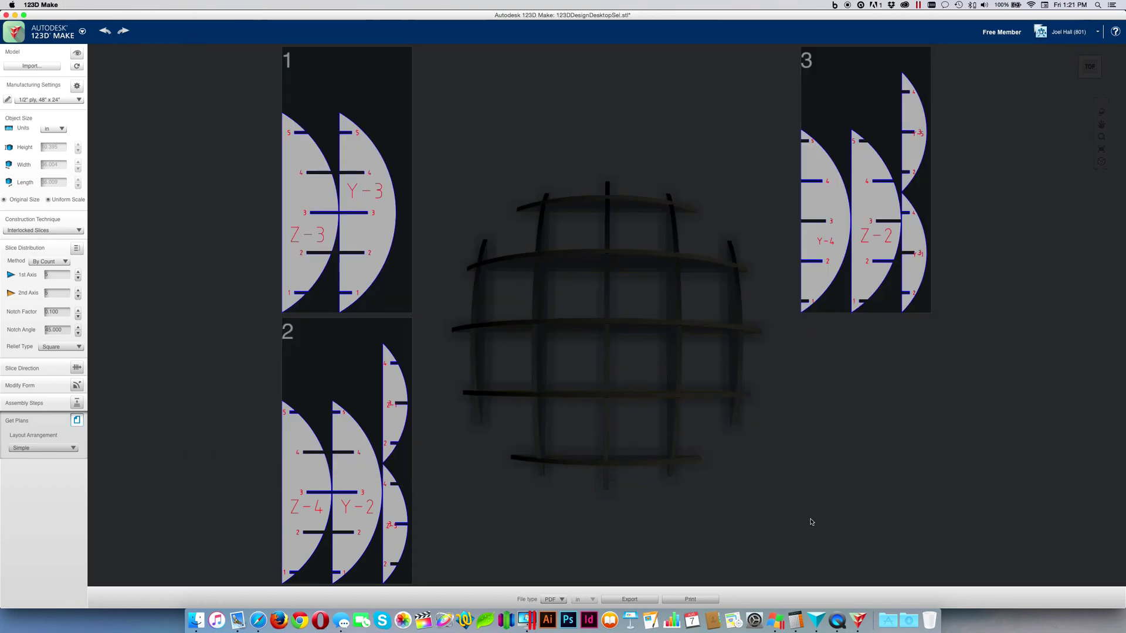
{"action": "left_click", "coordinate": [50, 6]}
{"action": "left_click", "coordinate": [50, 6]}
{"action": "left_click", "coordinate": [632, 598]}
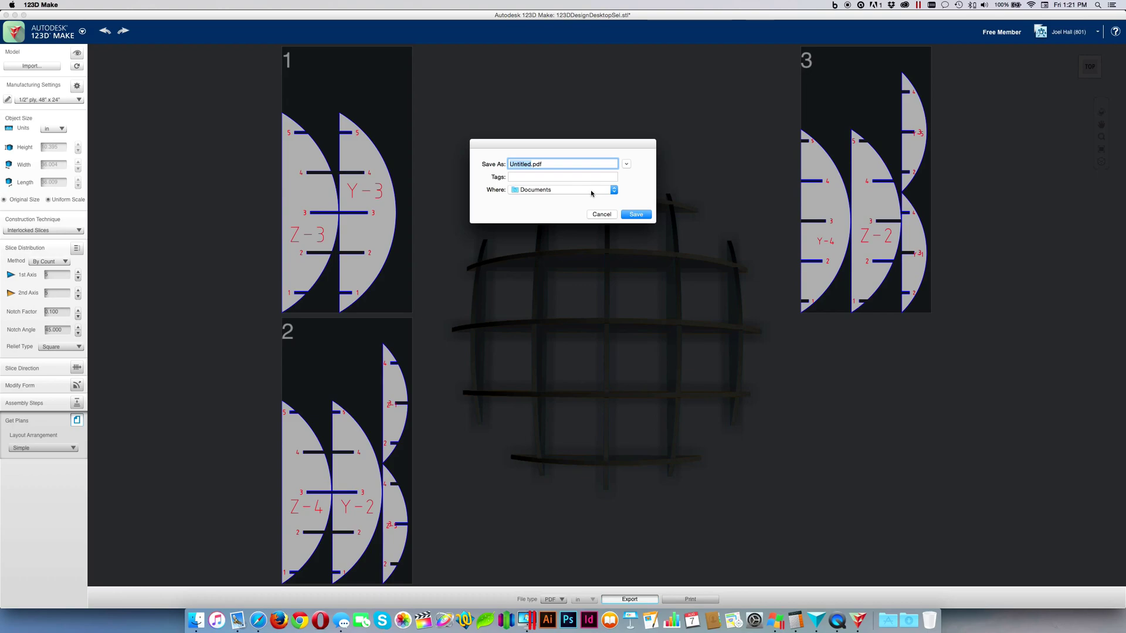
{"action": "left_click", "coordinate": [592, 193]}
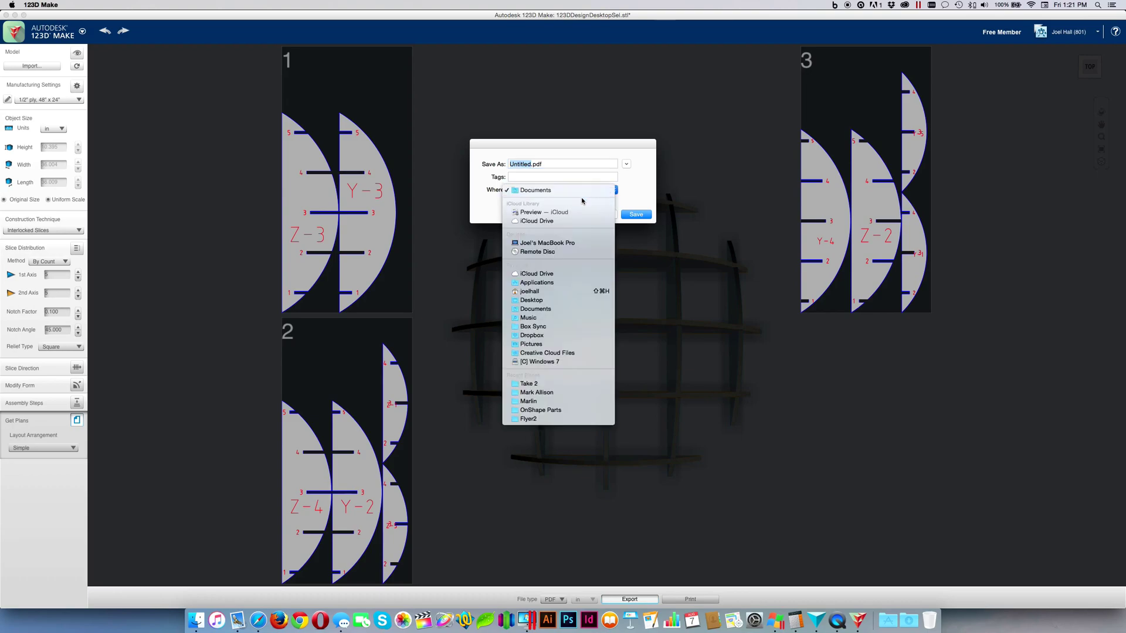
{"action": "left_click", "coordinate": [567, 302]}
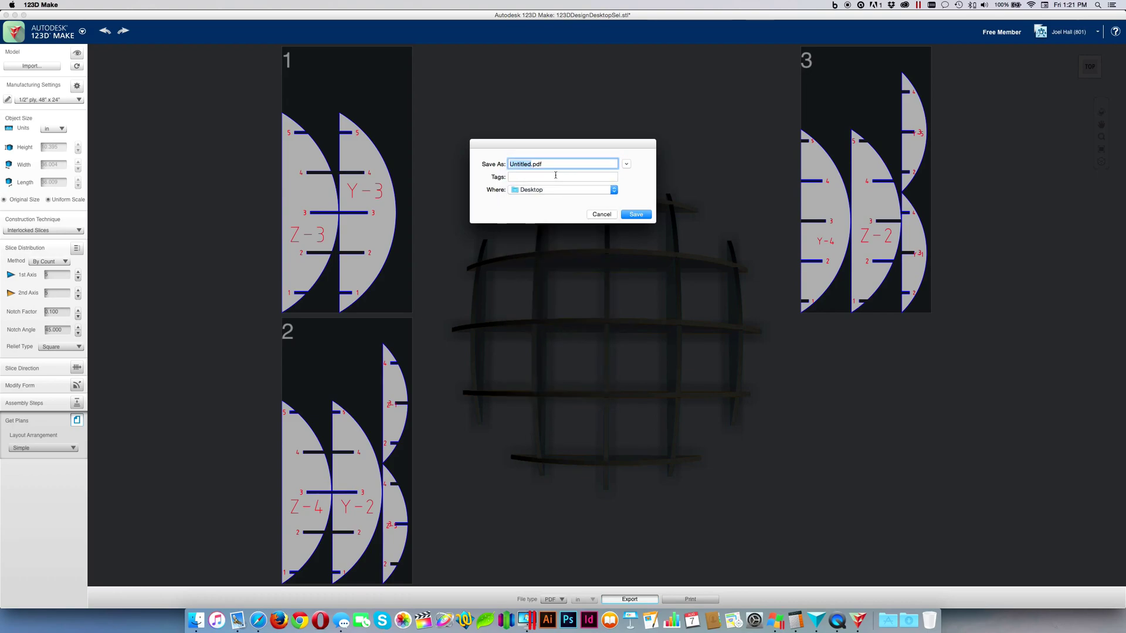
{"action": "type", "text": "Shelves"}
{"action": "key", "text": "Return"}
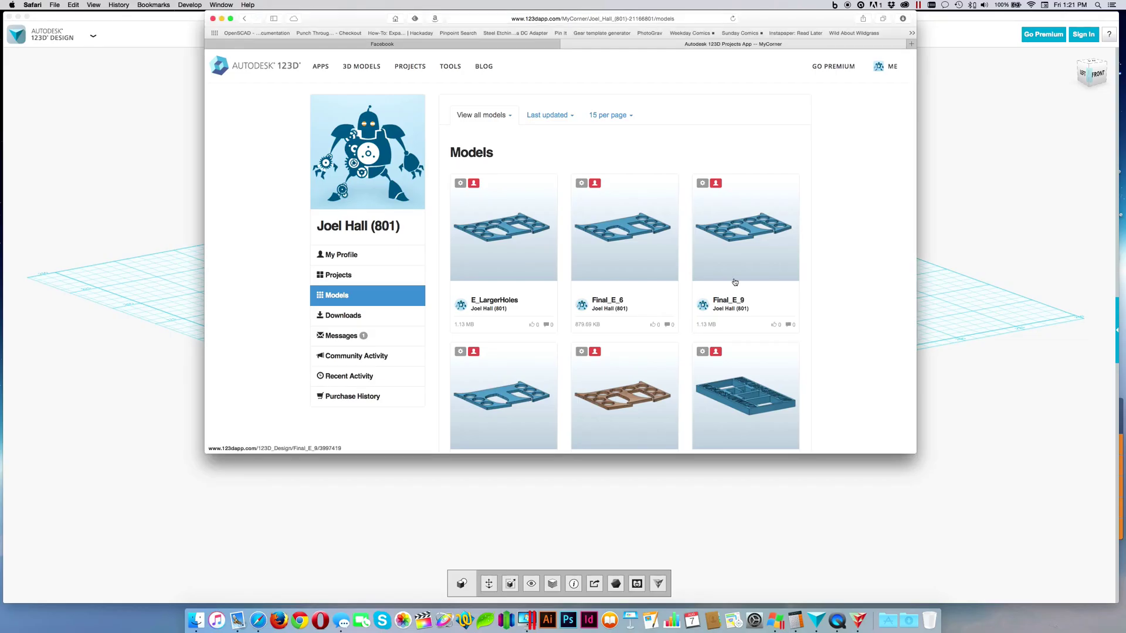
{"action": "key", "text": "super+h"}
{"action": "key", "text": "super+h"}
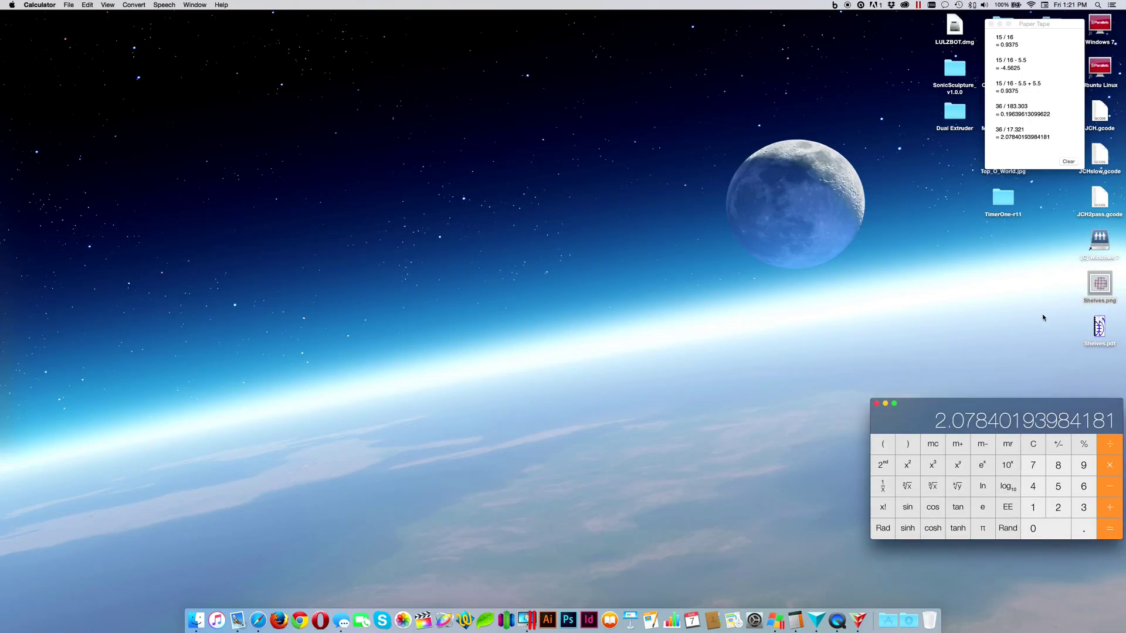
{"action": "left_click_drag", "start_coordinate": [1095, 334], "coordinate": [516, 332]}
{"action": "double_click", "coordinate": [518, 330]}
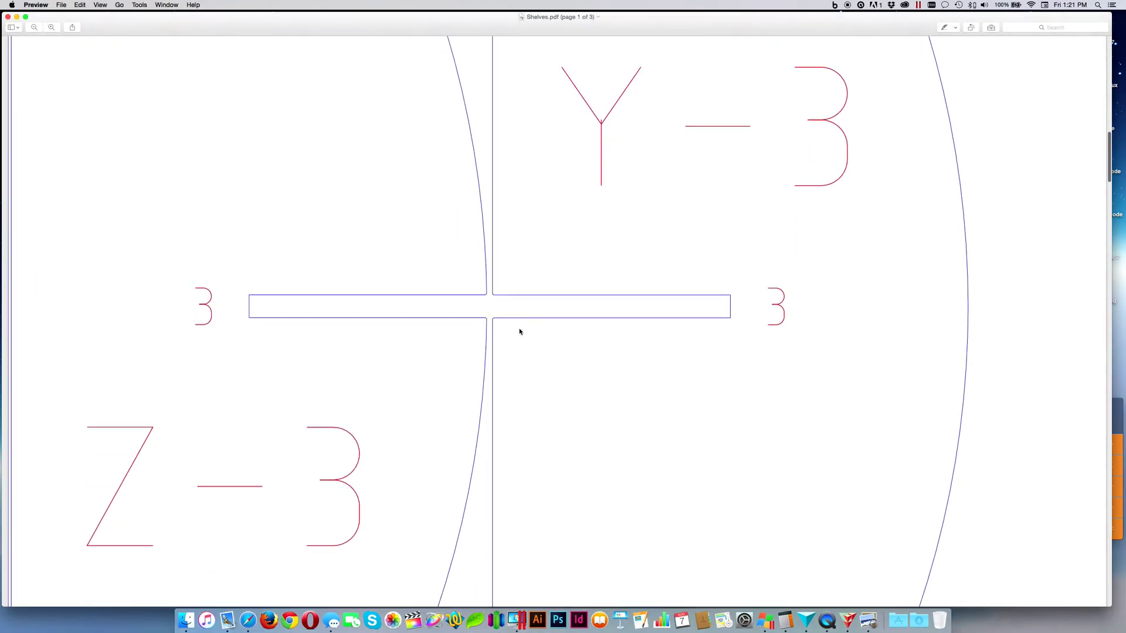
{"action": "scroll", "coordinate": [519, 332], "scroll_direction": "down", "scroll_amount": 20}
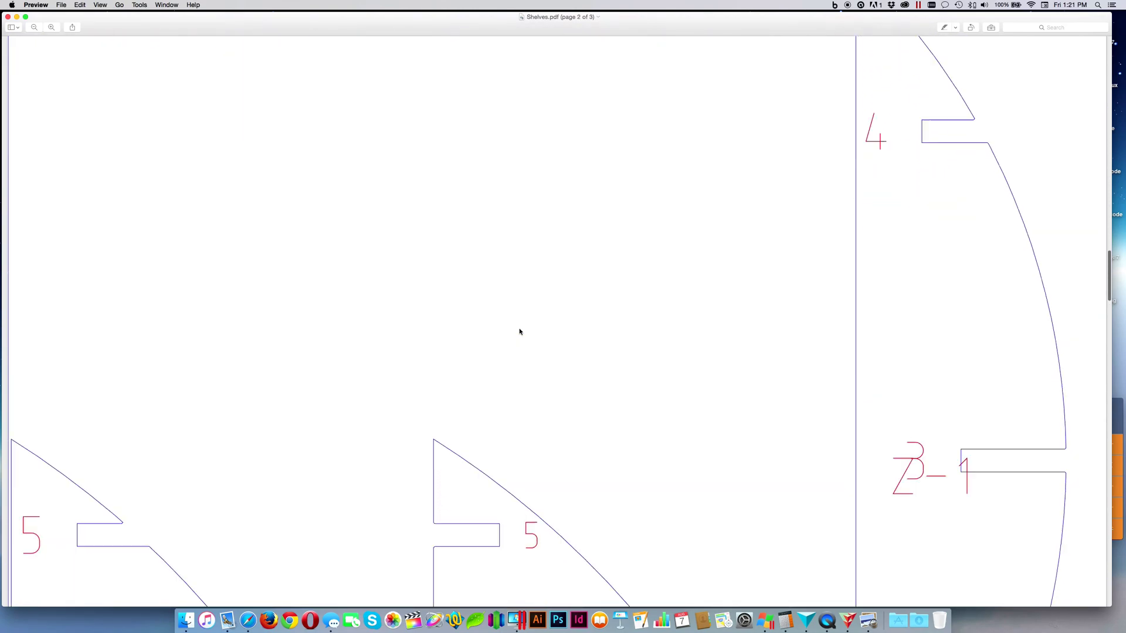
{"action": "scroll", "coordinate": [519, 332], "scroll_direction": "down", "scroll_amount": 20}
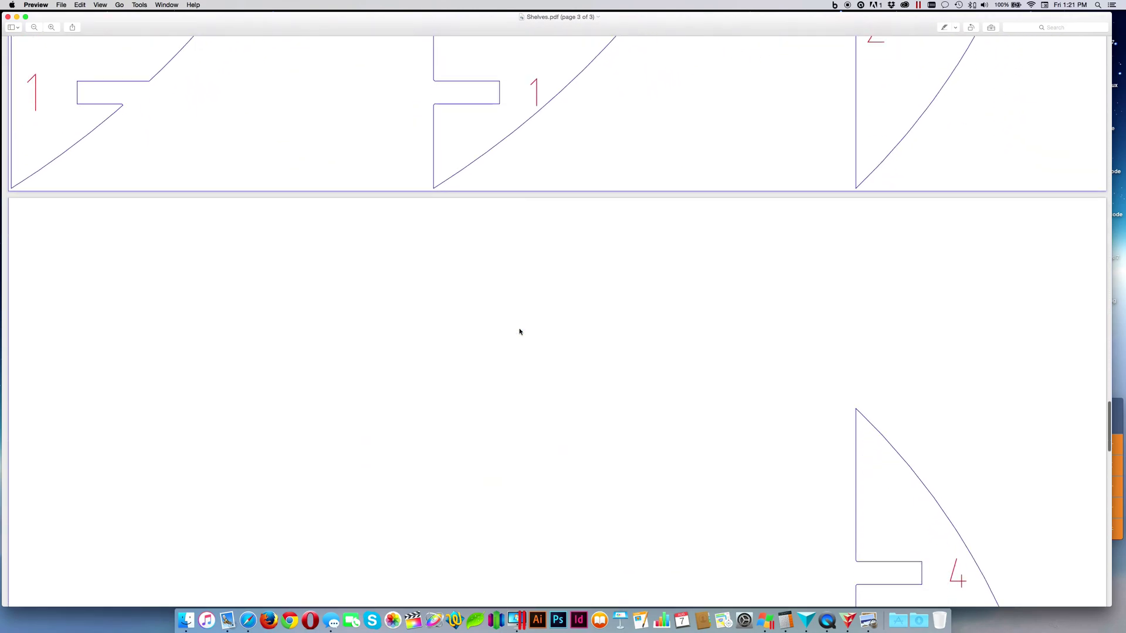
{"action": "scroll", "coordinate": [519, 332], "scroll_direction": "down", "scroll_amount": 10}
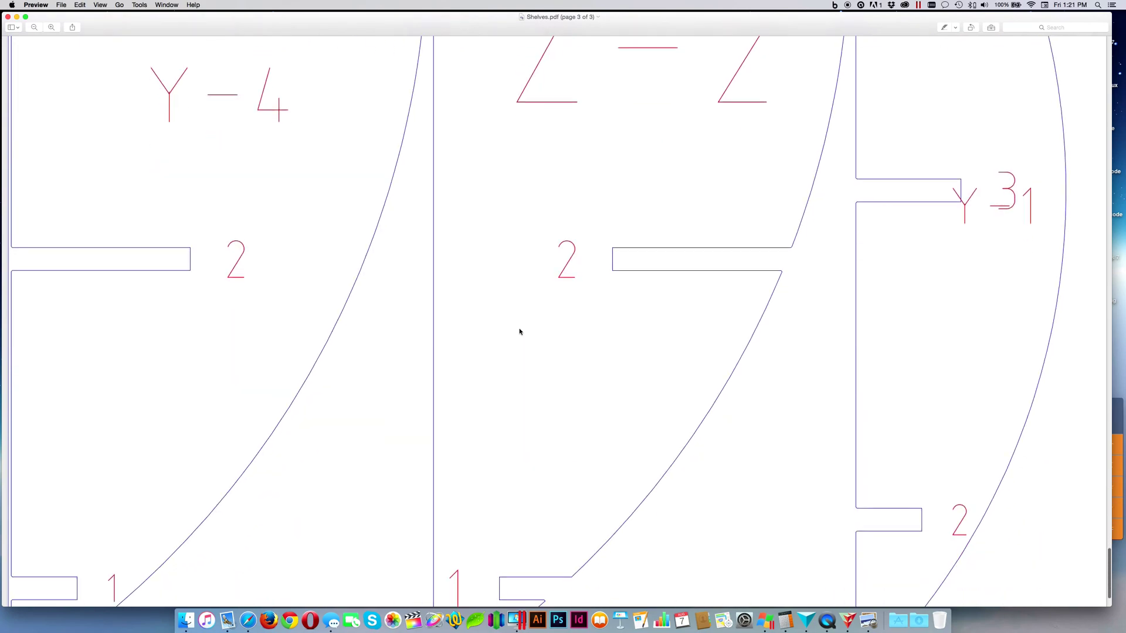